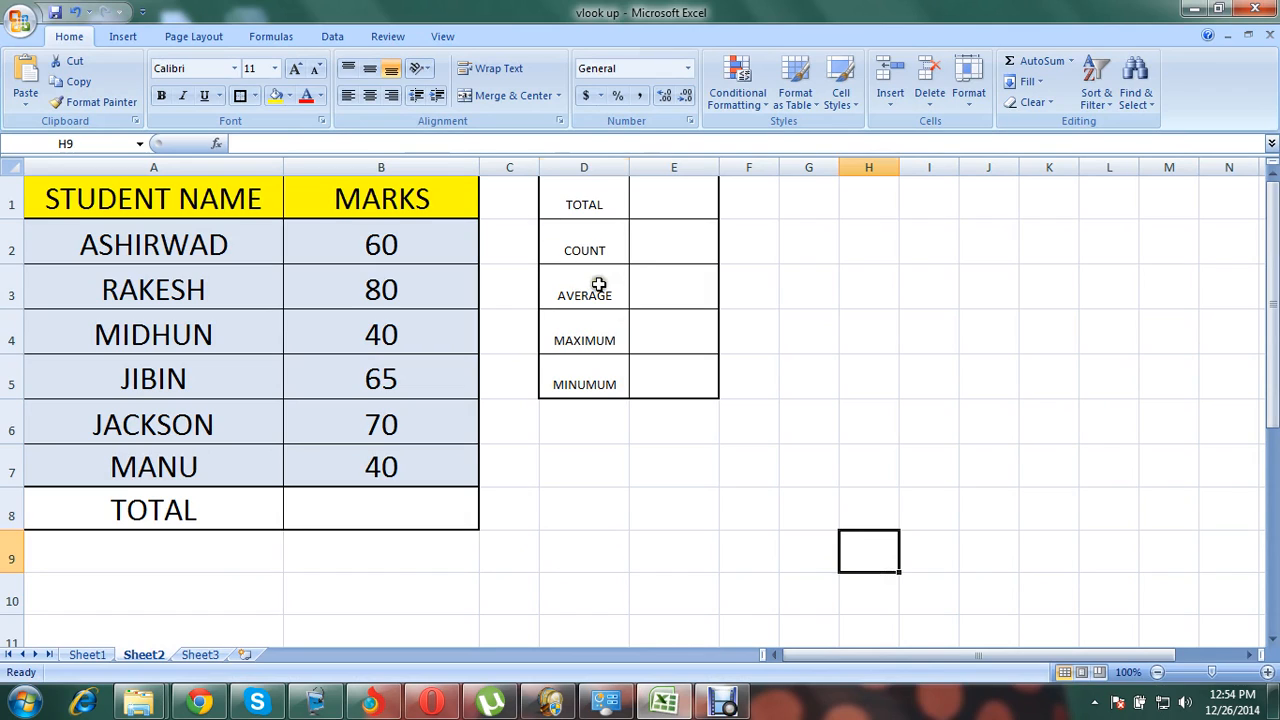
{"action": "left_click", "coordinate": [598, 288]}
{"action": "left_click", "coordinate": [594, 322]}
{"action": "left_click", "coordinate": [588, 374]}
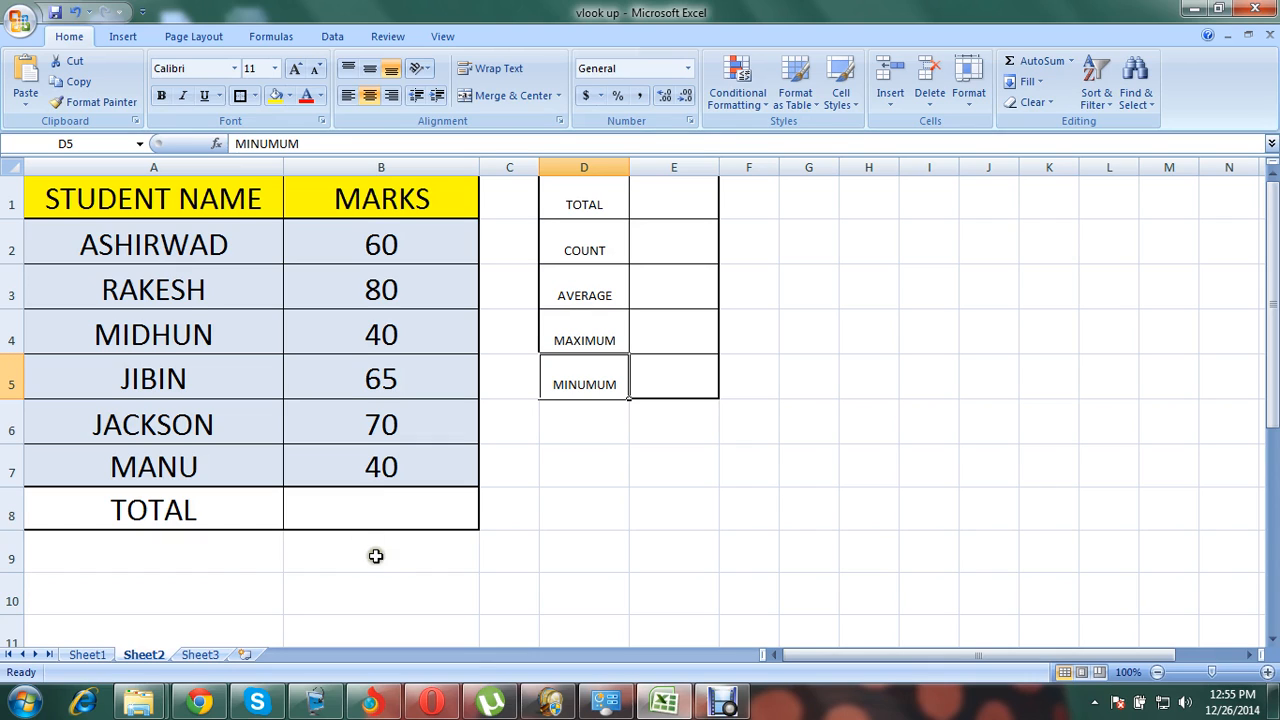
Step: Total the marks in B2:B7 in cell B8 with AutoSum and check the resulting formula
{"action": "left_click", "coordinate": [372, 515]}
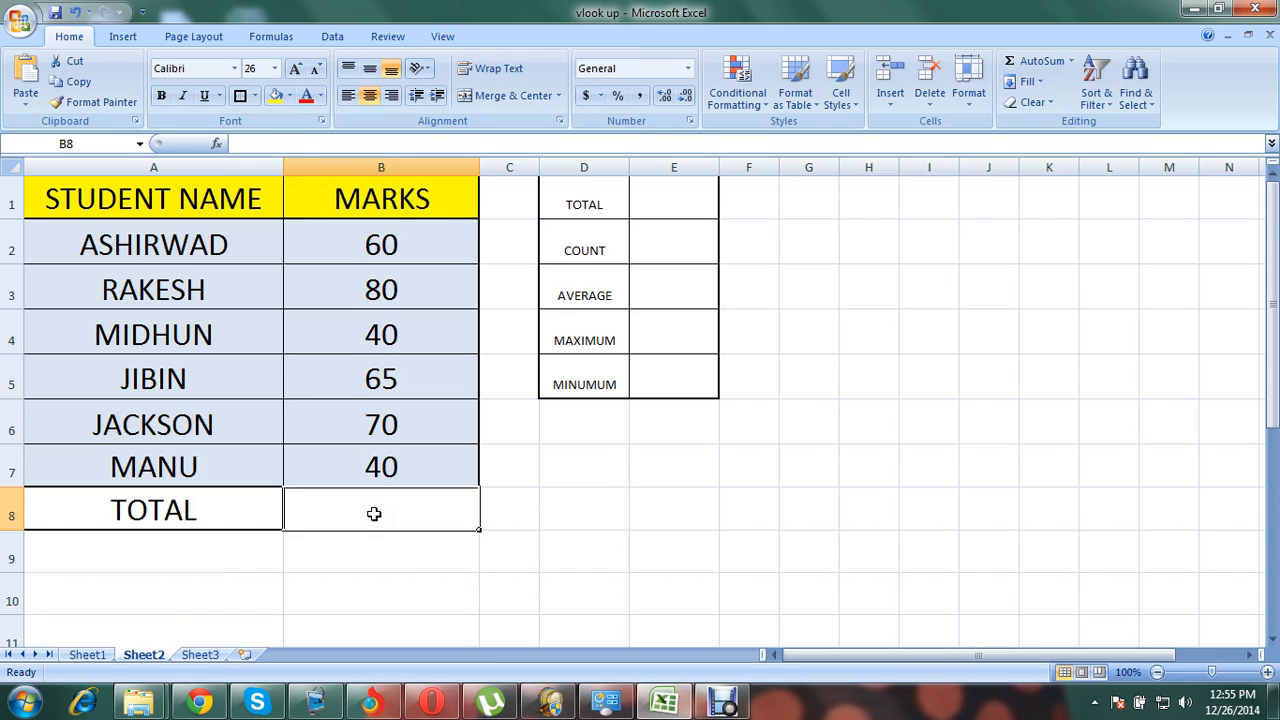
{"action": "key", "text": "alt+equal"}
{"action": "key", "text": "Return"}
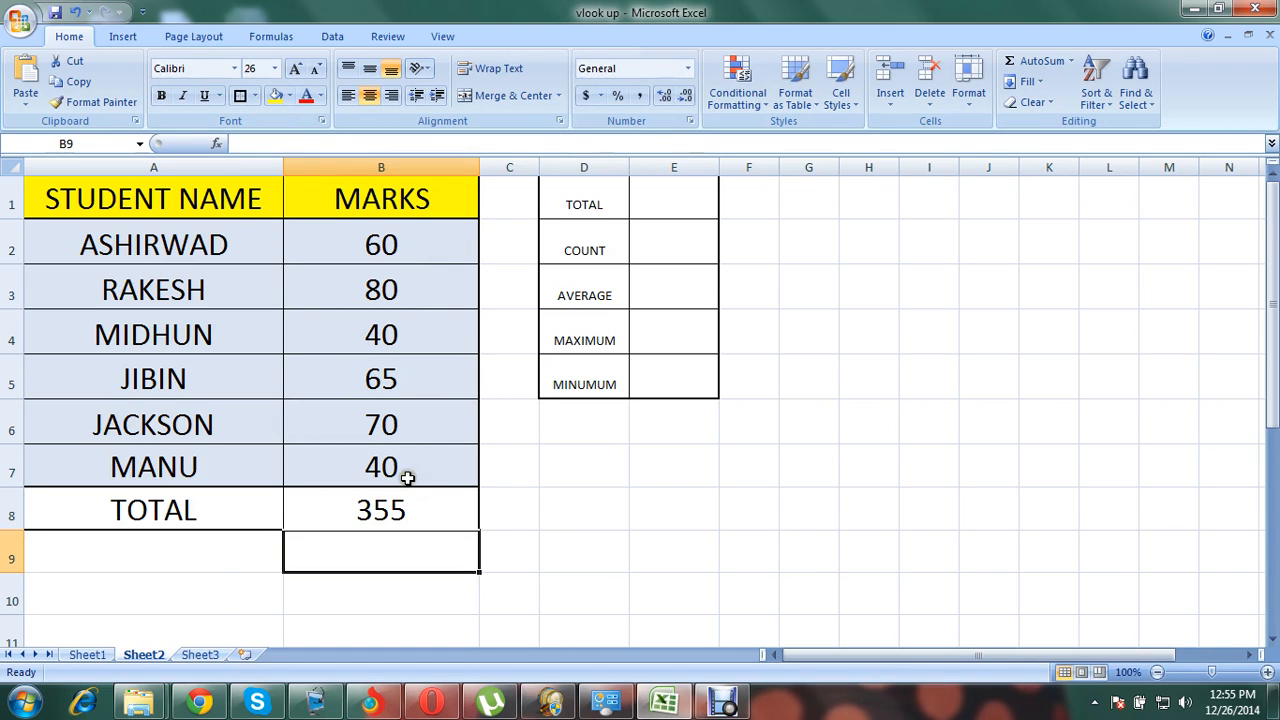
{"action": "left_click", "coordinate": [397, 511]}
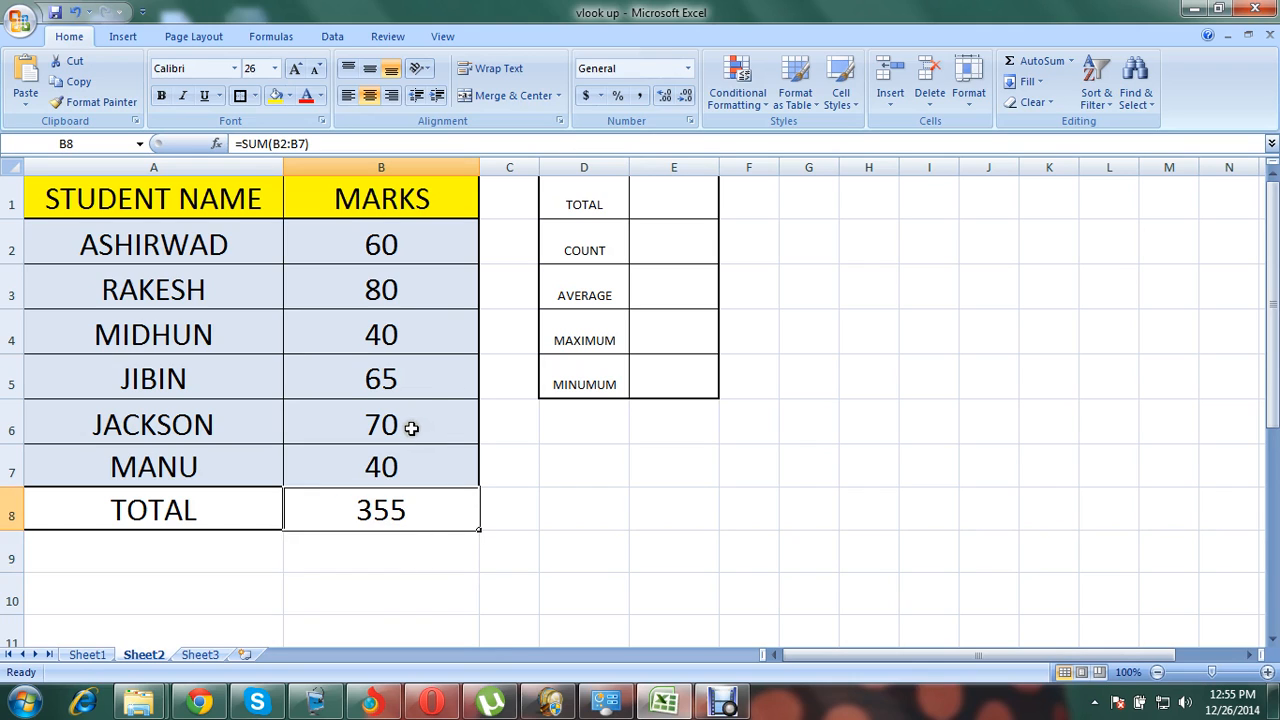
Step: Change the third student's mark in B4 to 45 and check the total in B8
{"action": "left_click", "coordinate": [406, 340]}
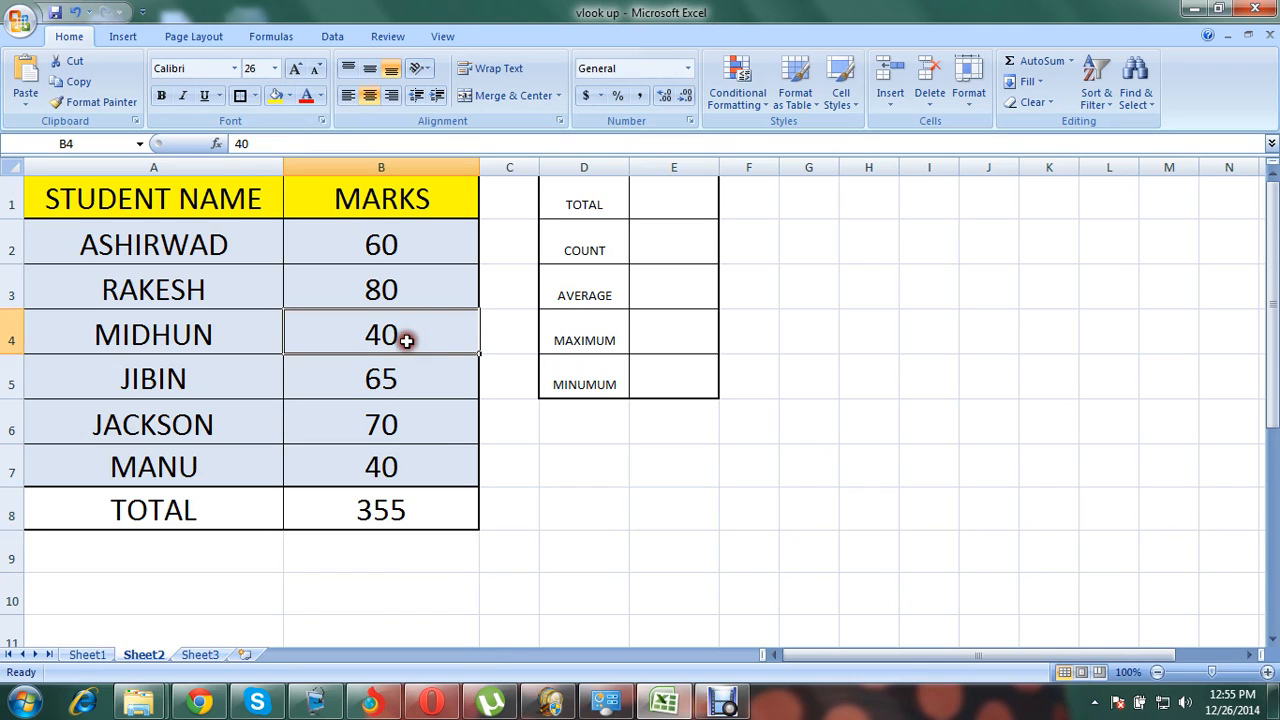
{"action": "type", "text": "45"}
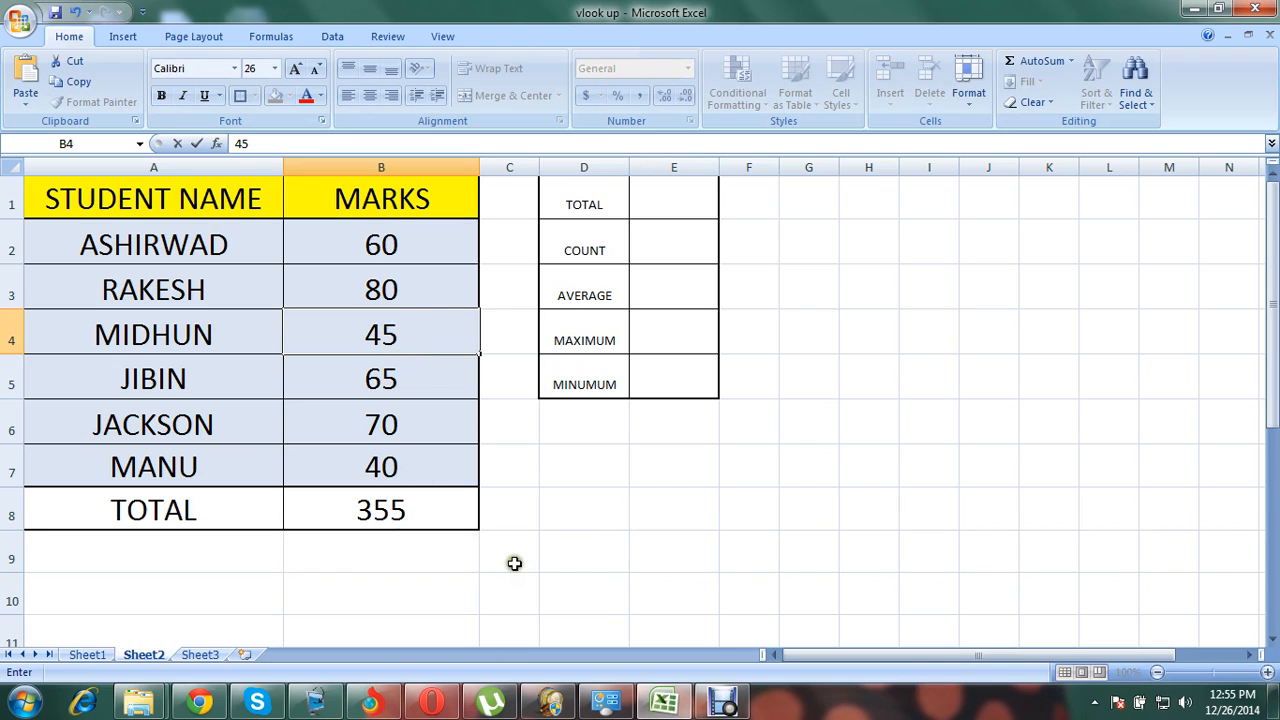
{"action": "left_click", "coordinate": [537, 524]}
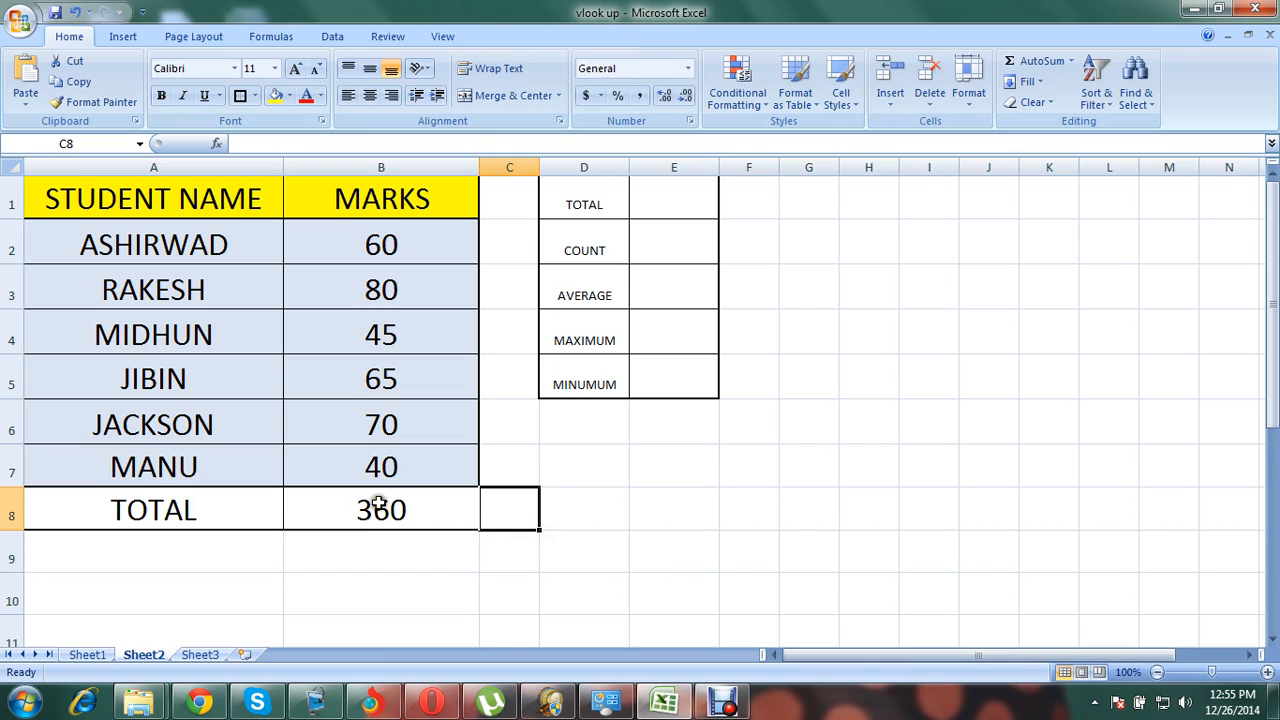
{"action": "left_click", "coordinate": [390, 505]}
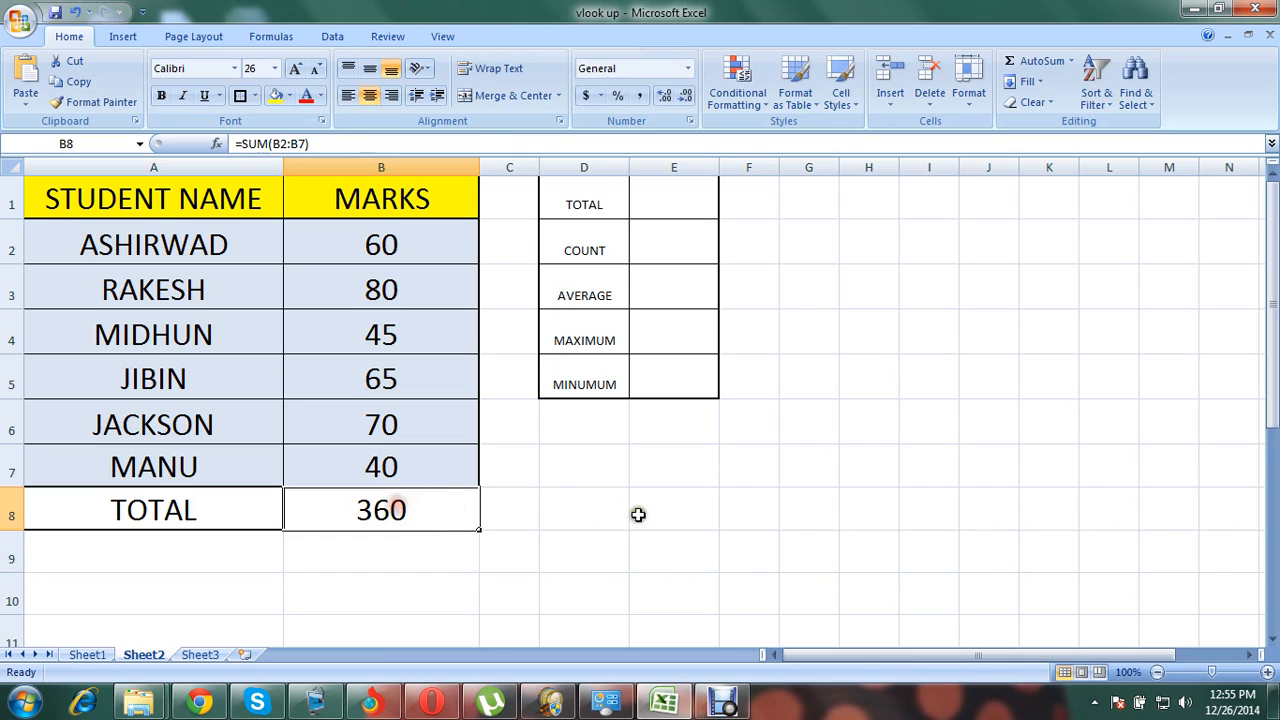
Step: Start a formula in E1 beside TOTAL, search the functions for "sum" and insert SUM
{"action": "left_click", "coordinate": [650, 203]}
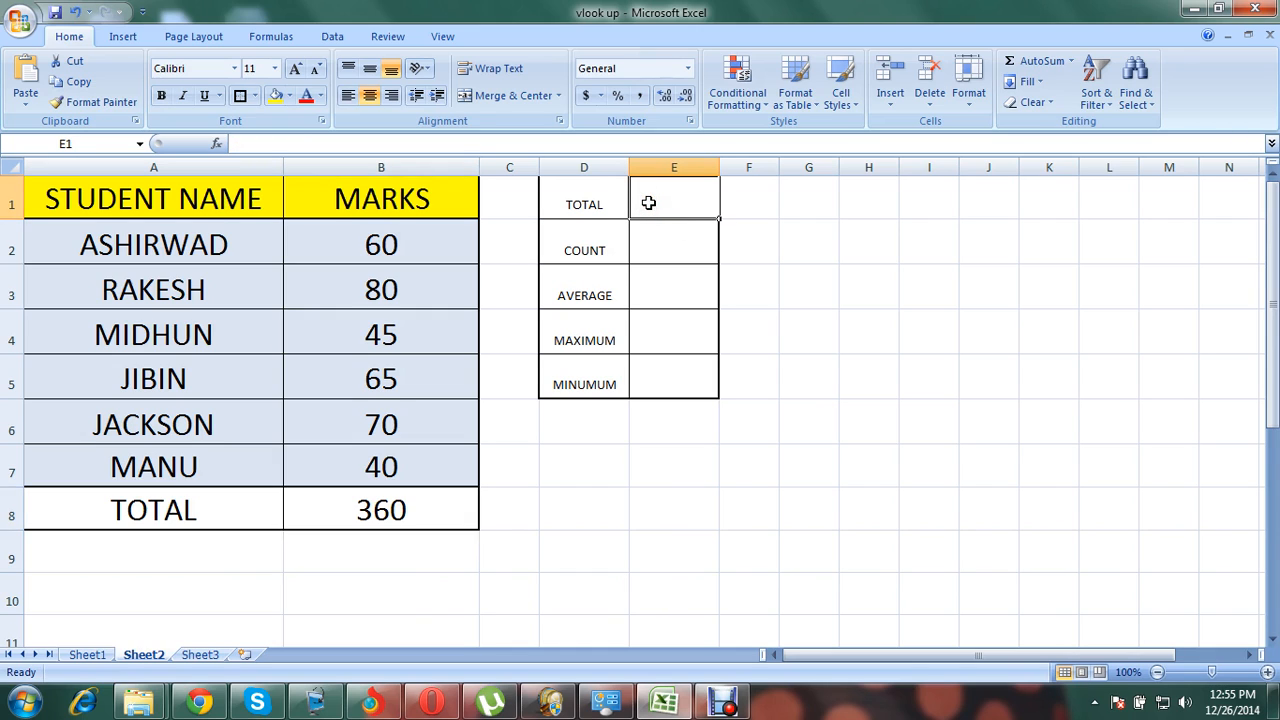
{"action": "type", "text": "="}
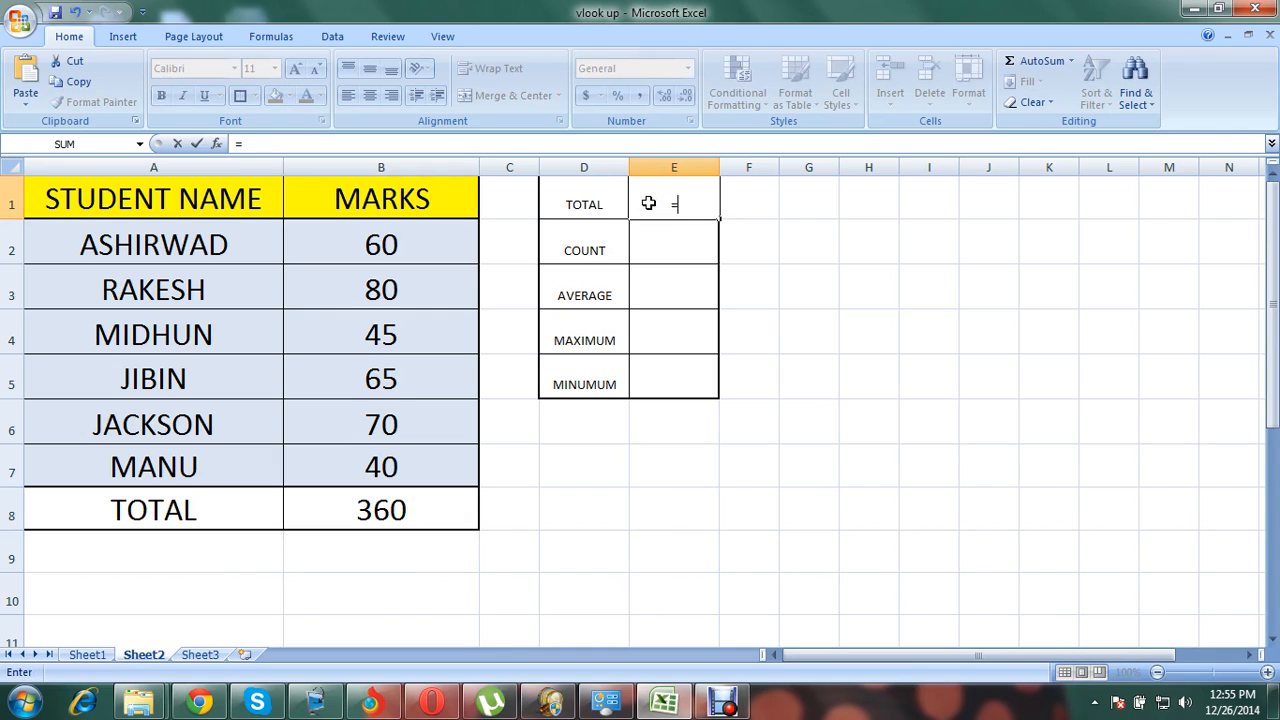
{"action": "left_click", "coordinate": [142, 150]}
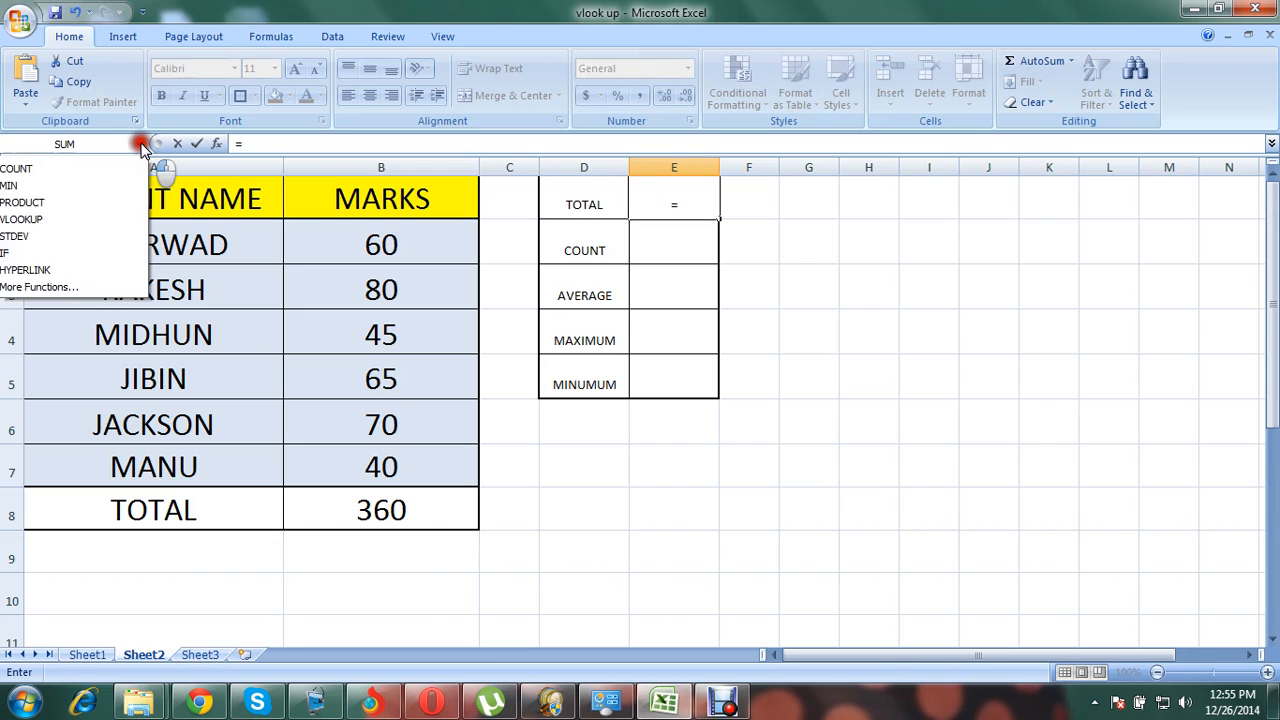
{"action": "left_click", "coordinate": [66, 331]}
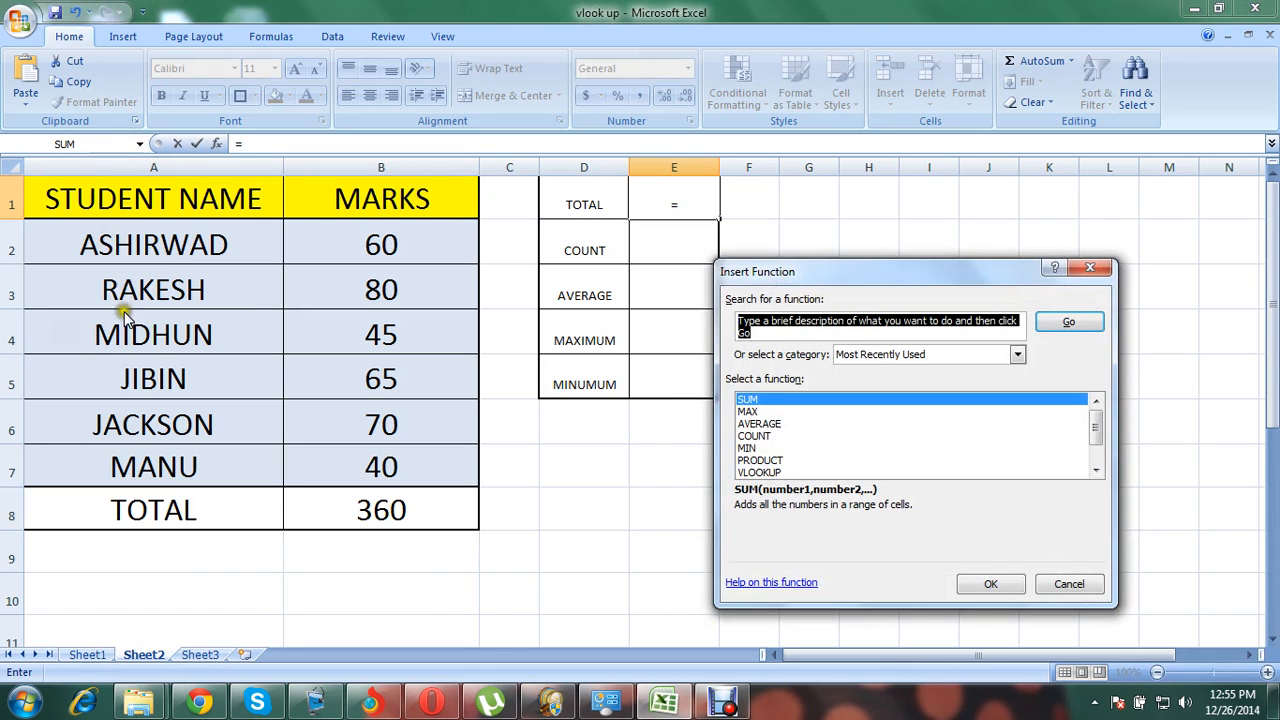
{"action": "double_click", "coordinate": [787, 333]}
{"action": "left_click", "coordinate": [787, 333]}
{"action": "double_click", "coordinate": [787, 332]}
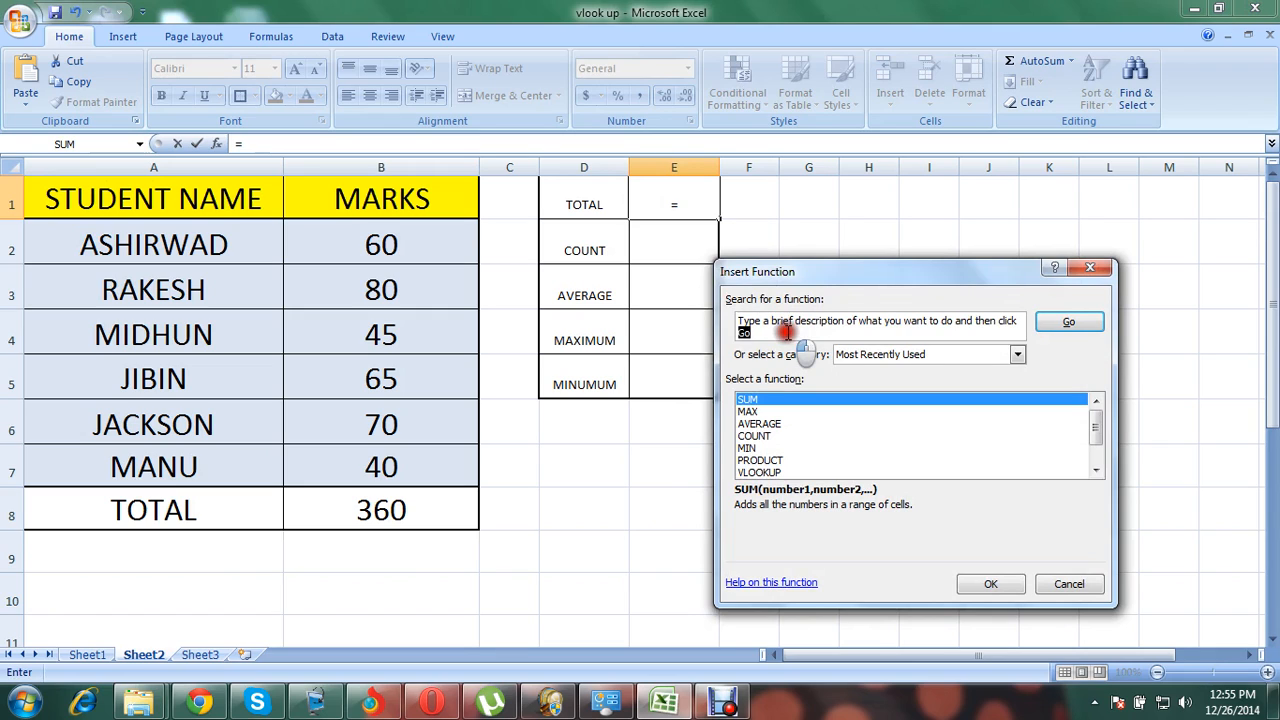
{"action": "left_click", "coordinate": [787, 333]}
{"action": "left_click_drag", "start_coordinate": [787, 333], "coordinate": [729, 312]}
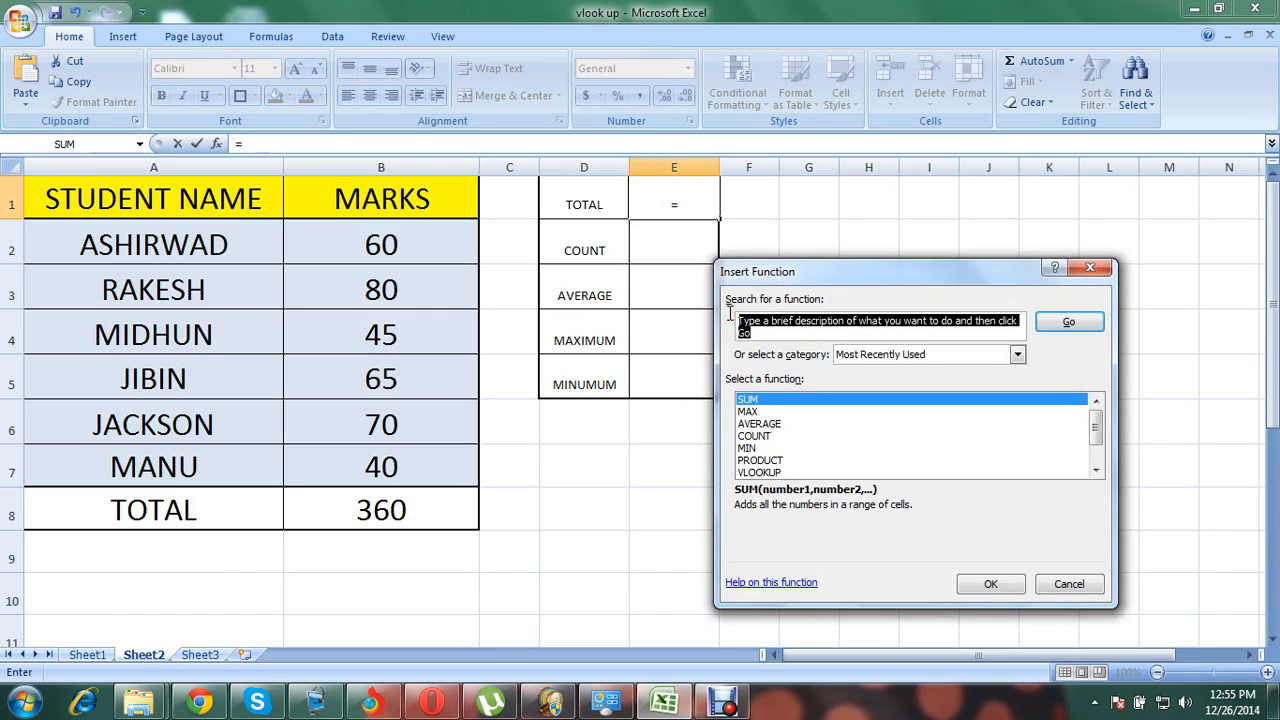
{"action": "type", "text": "su"}
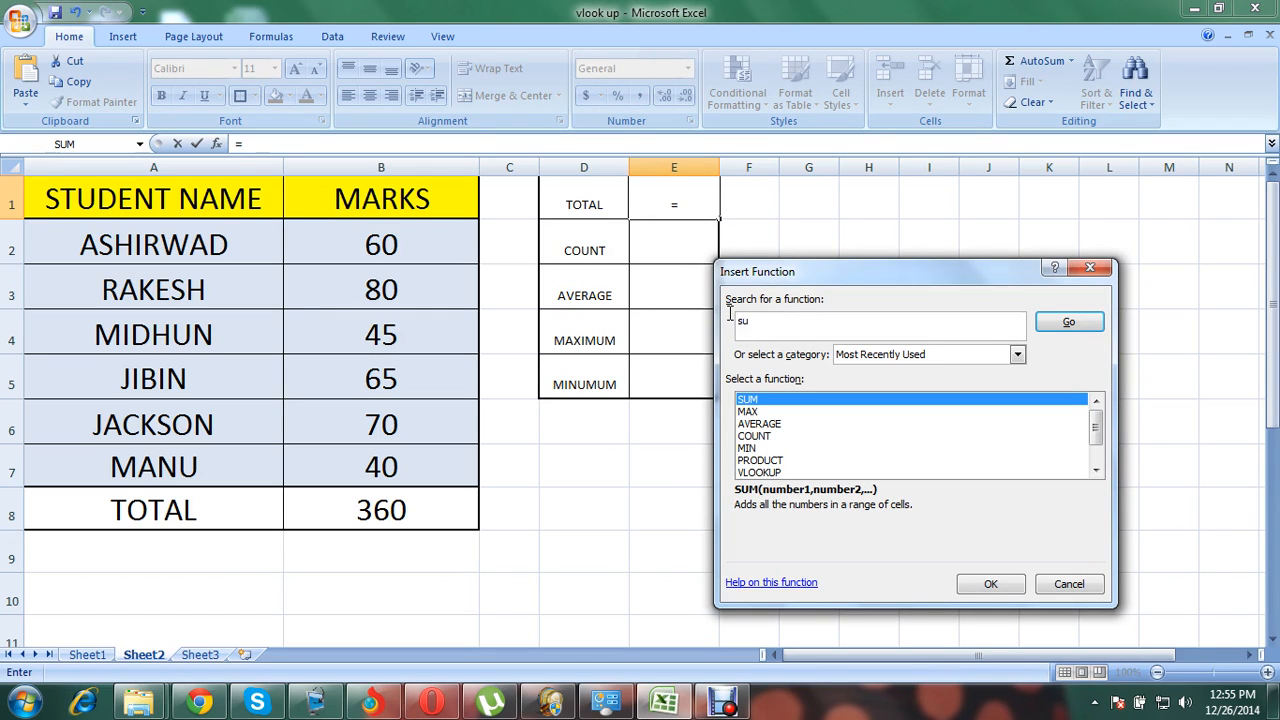
{"action": "type", "text": "m"}
{"action": "left_click", "coordinate": [1050, 322]}
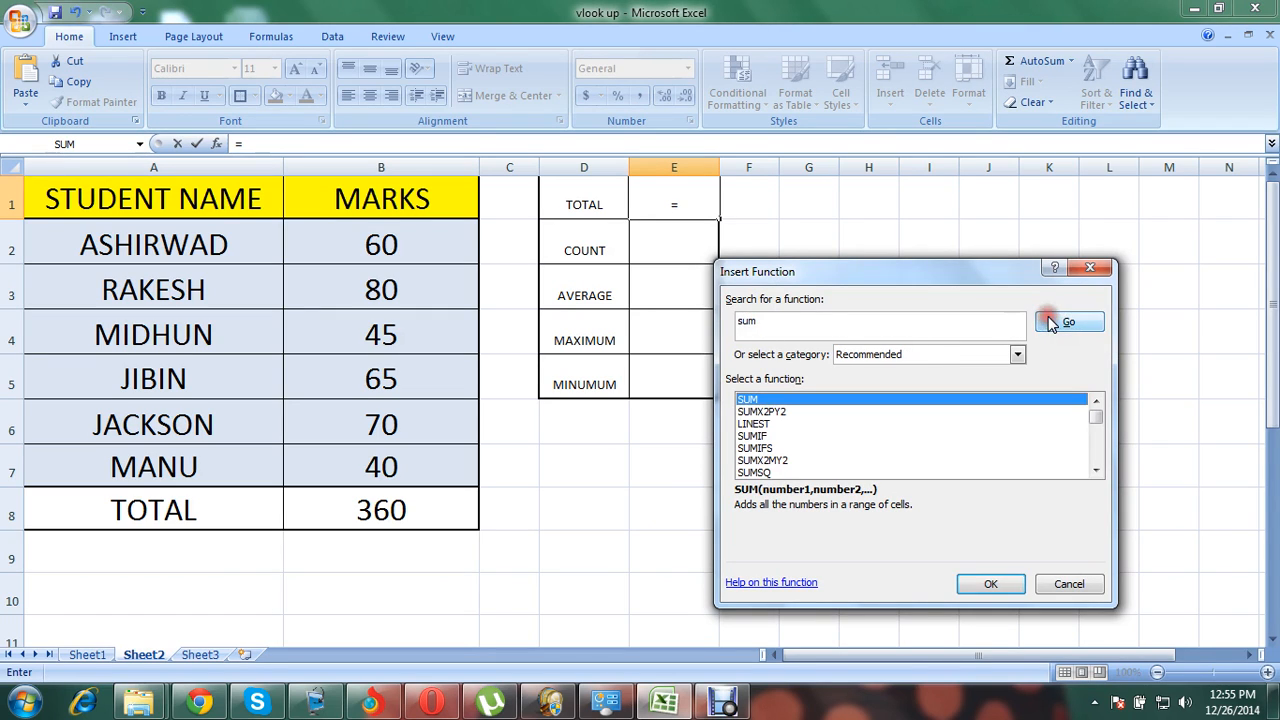
{"action": "left_click", "coordinate": [984, 583]}
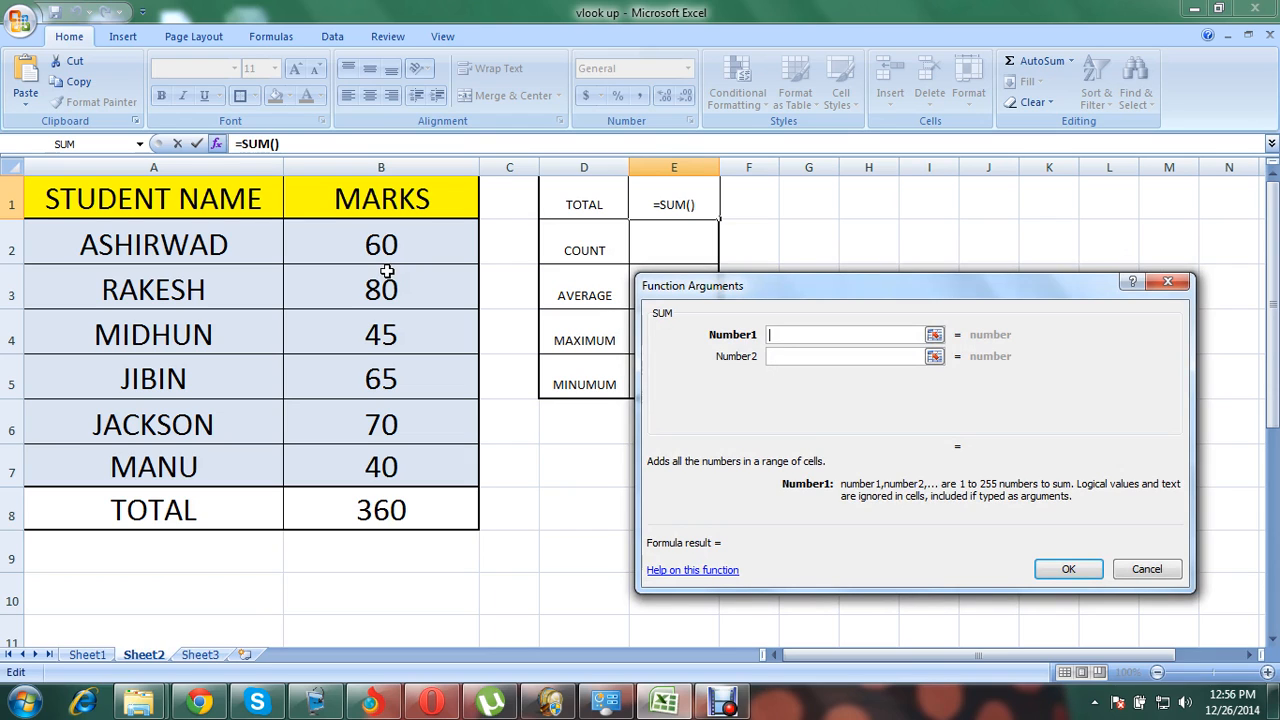
Step: Set the SUM function's first argument to the marks B2:B7 and complete the formula in E1
{"action": "left_click_drag", "start_coordinate": [386, 243], "coordinate": [381, 448]}
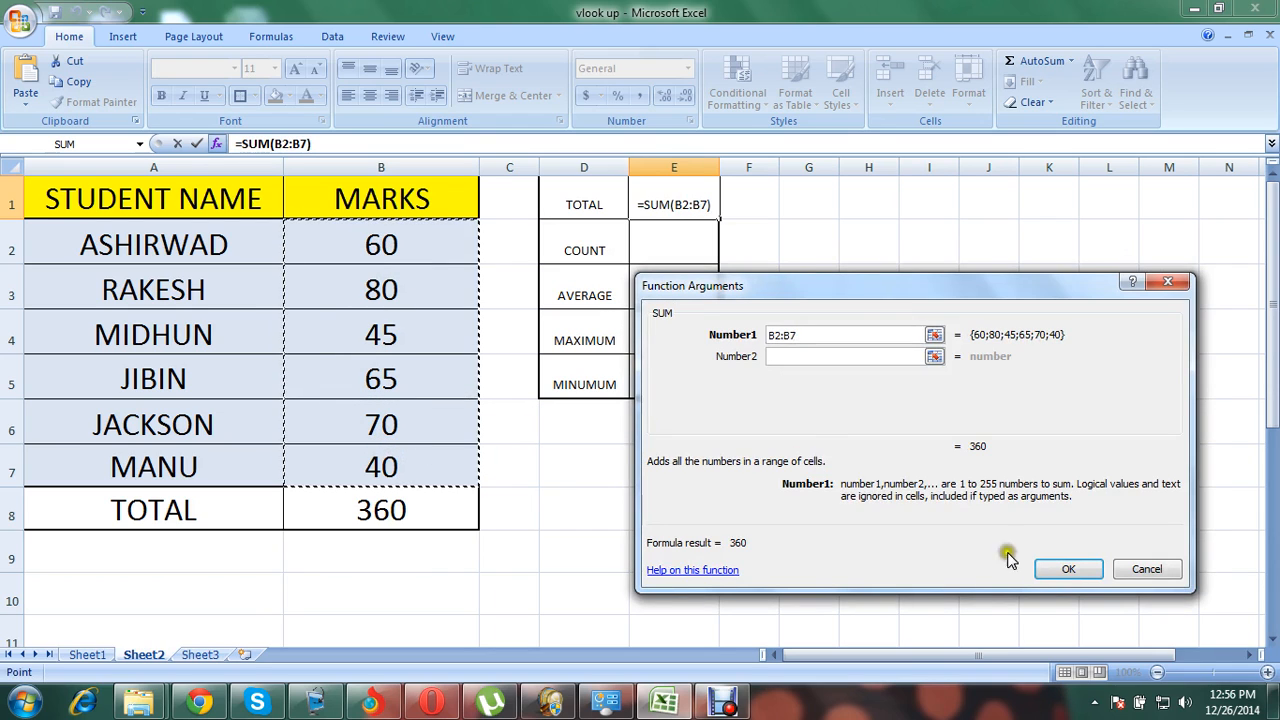
{"action": "left_click", "coordinate": [1060, 568]}
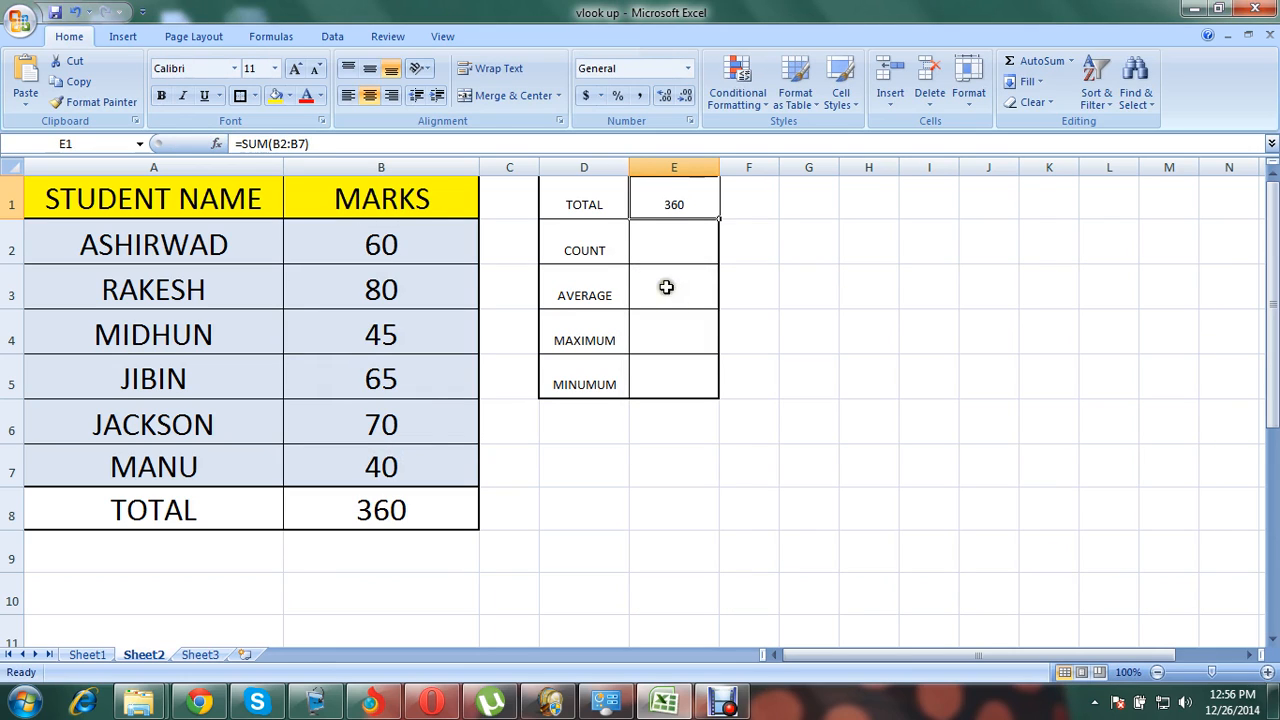
{"action": "left_click", "coordinate": [679, 202]}
Step: Count the marks B2:B7 in cell E2 with the COUNT function, found by searching for "count"
{"action": "left_click", "coordinate": [669, 240]}
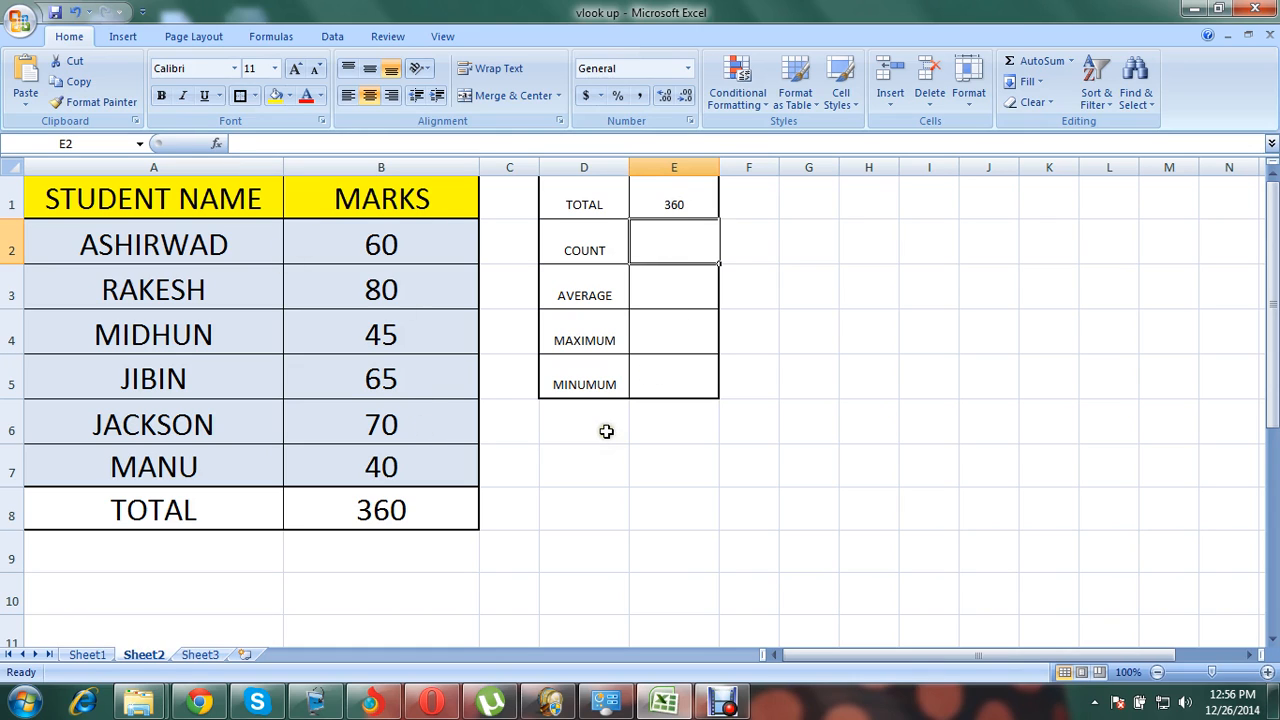
{"action": "type", "text": "="}
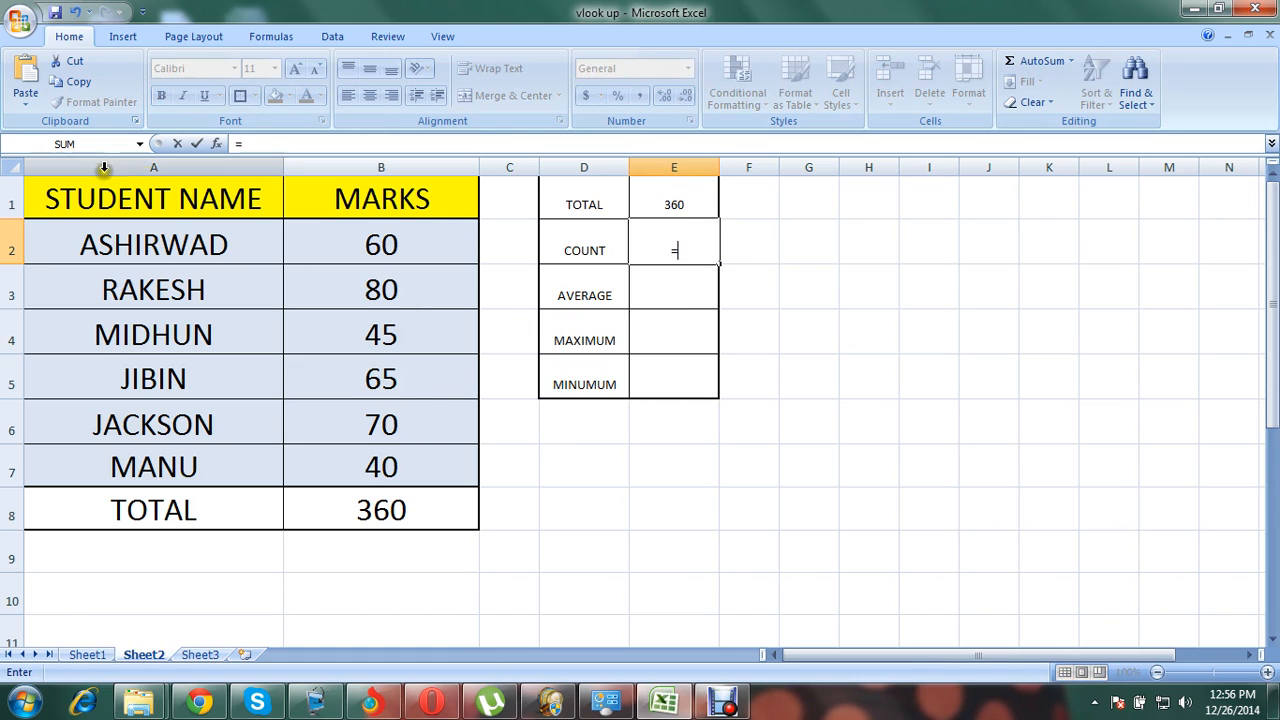
{"action": "left_click", "coordinate": [140, 145]}
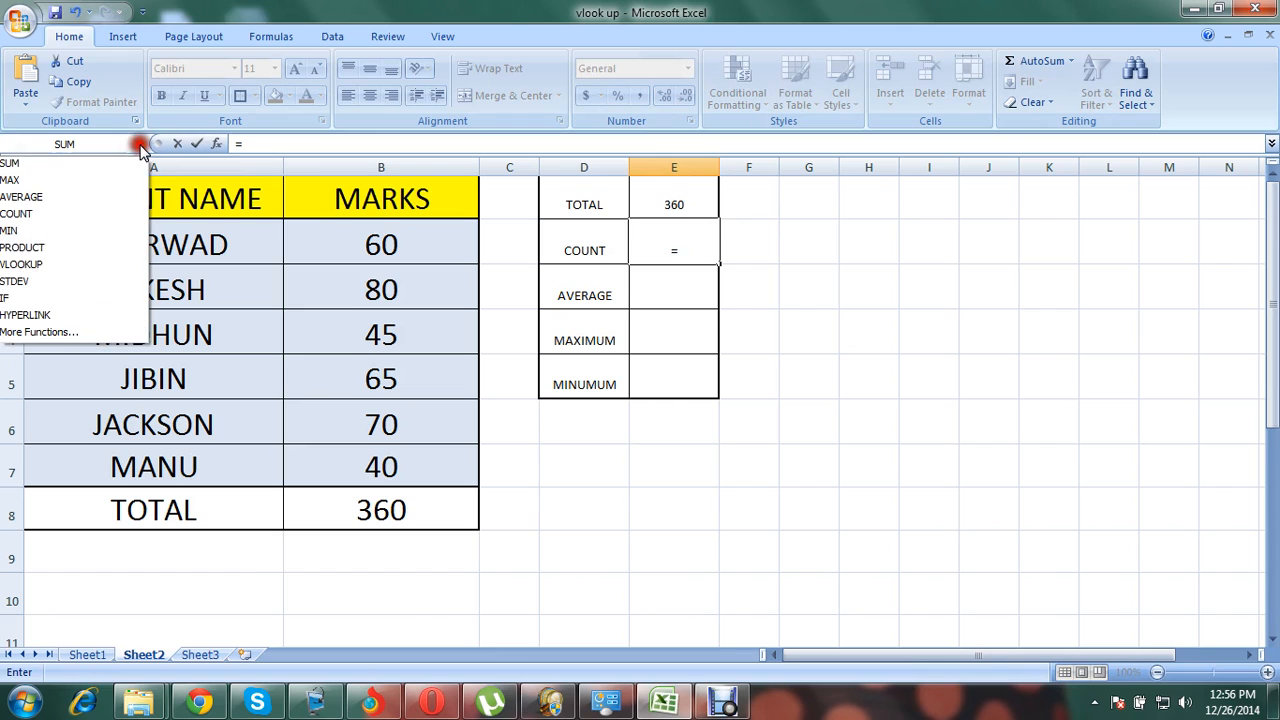
{"action": "left_click", "coordinate": [79, 336]}
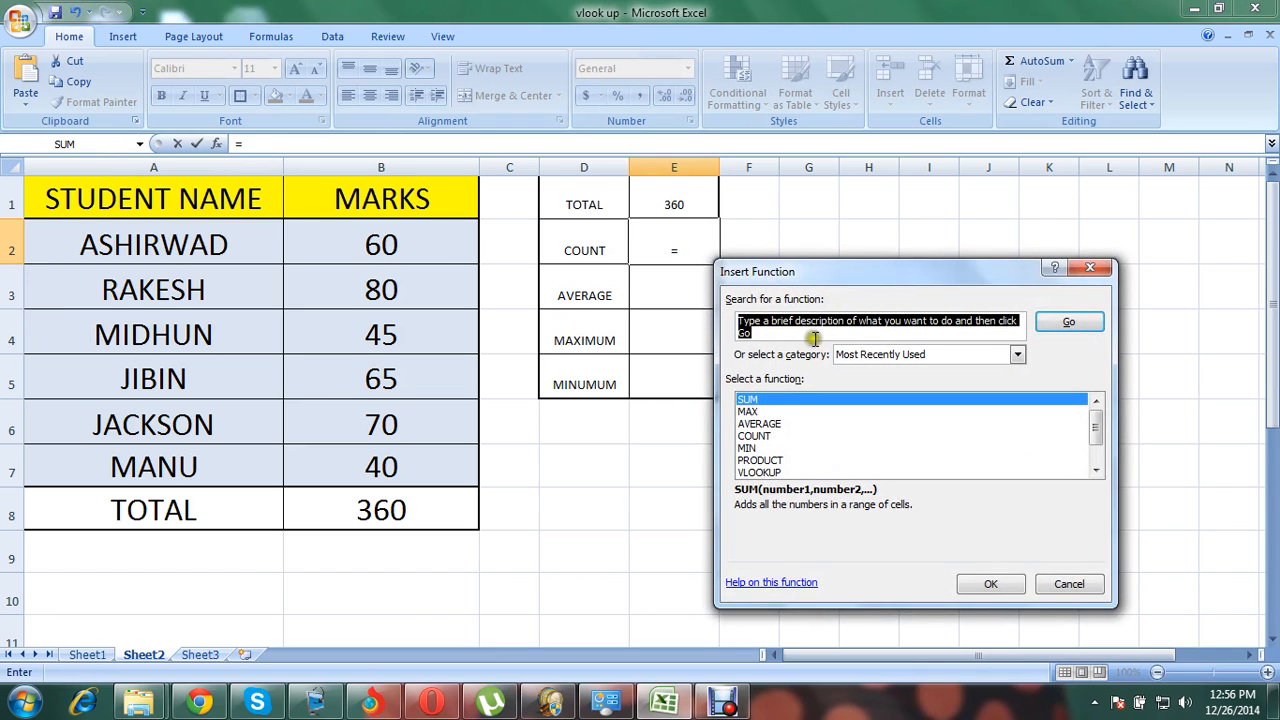
{"action": "type", "text": "count"}
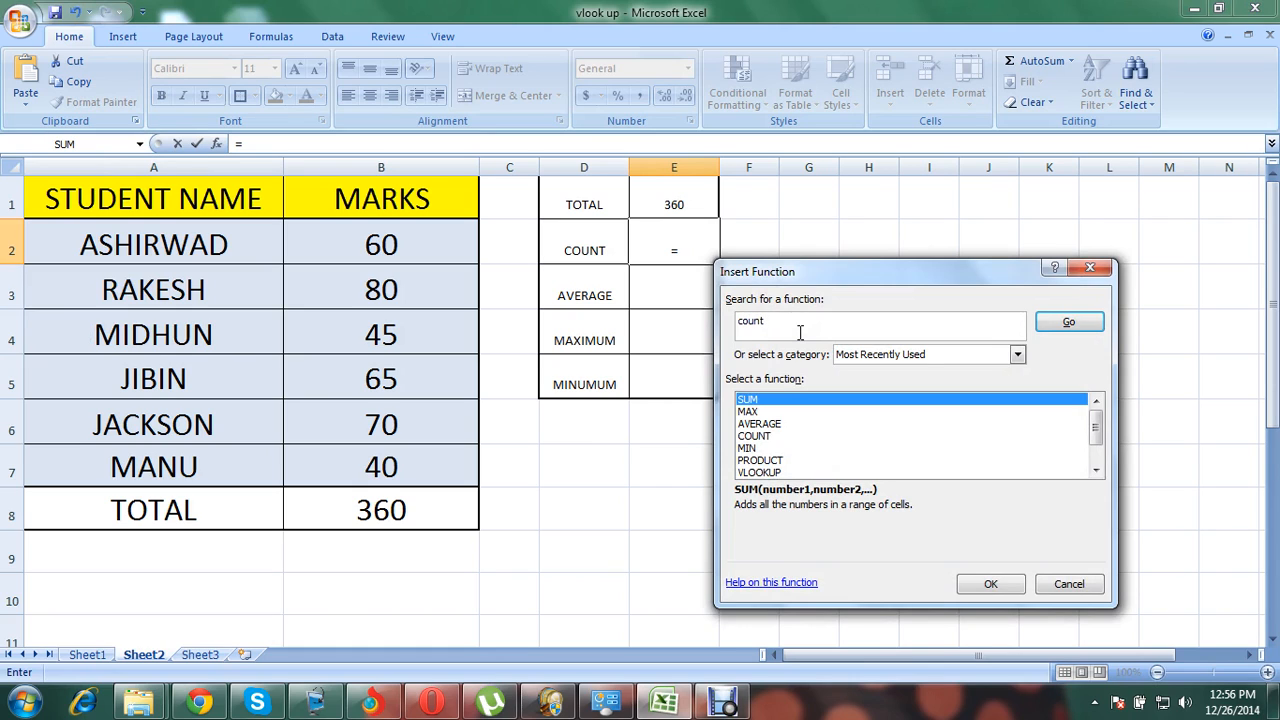
{"action": "left_click", "coordinate": [1050, 334]}
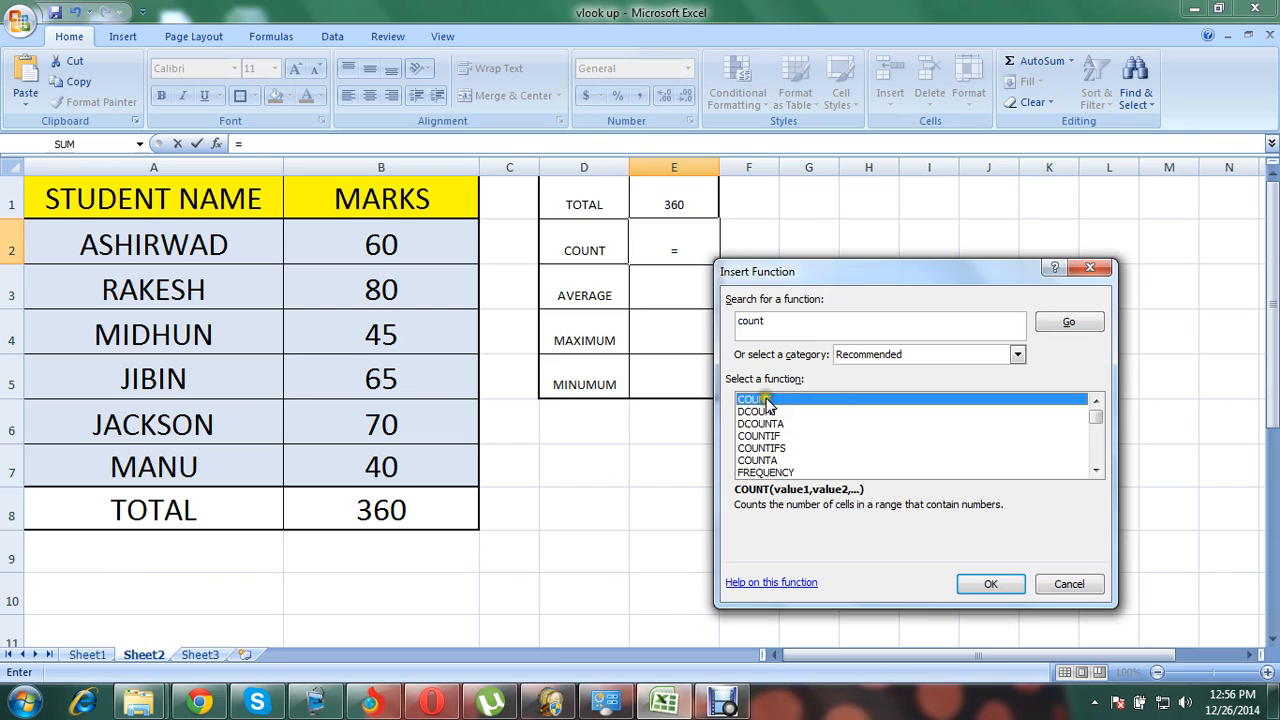
{"action": "left_click", "coordinate": [990, 585]}
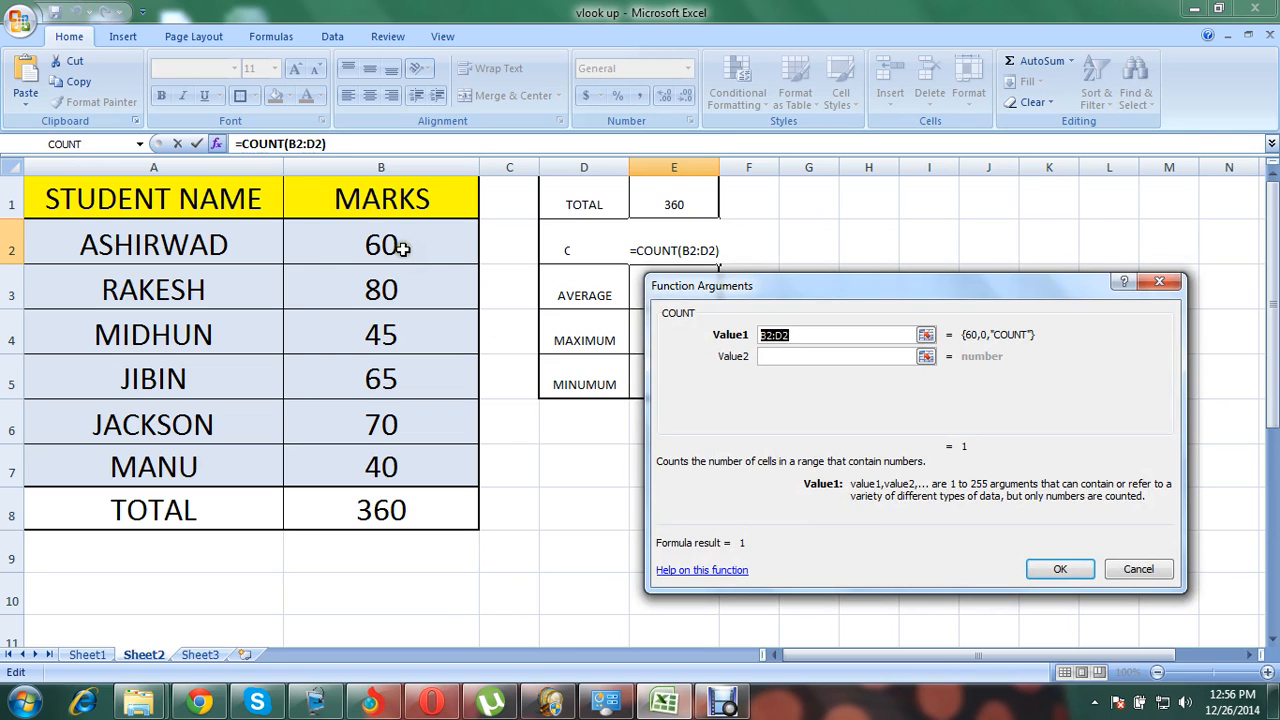
{"action": "left_click_drag", "start_coordinate": [400, 249], "coordinate": [400, 452]}
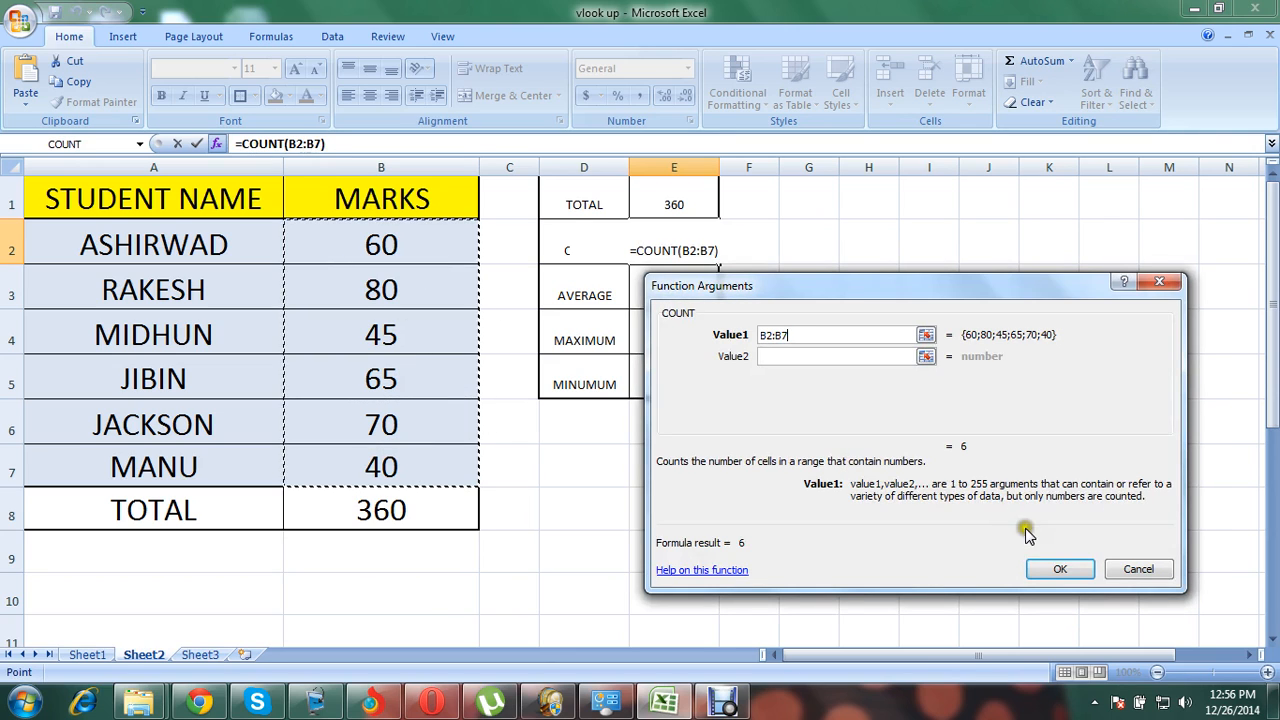
{"action": "left_click", "coordinate": [1058, 569]}
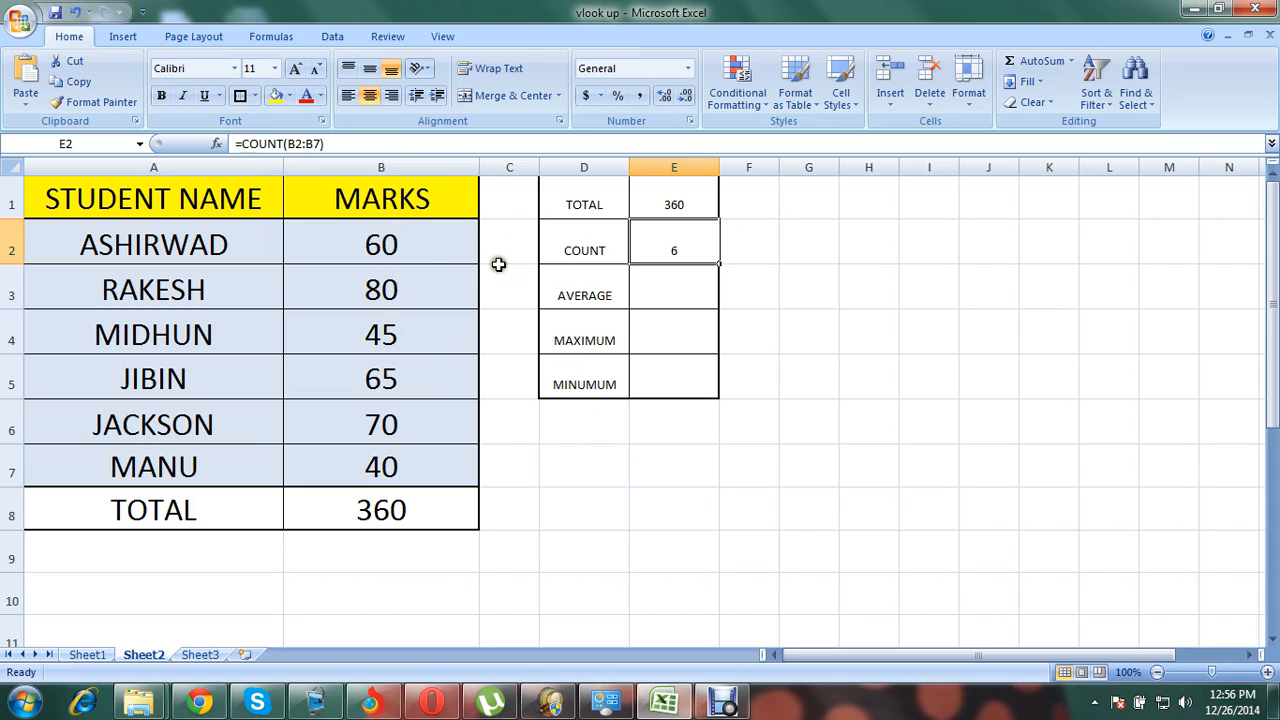
Step: Average the marks B2:B7 in cell E3 with the AVERAGE function, found by searching the functions for "average"
{"action": "left_click", "coordinate": [647, 280]}
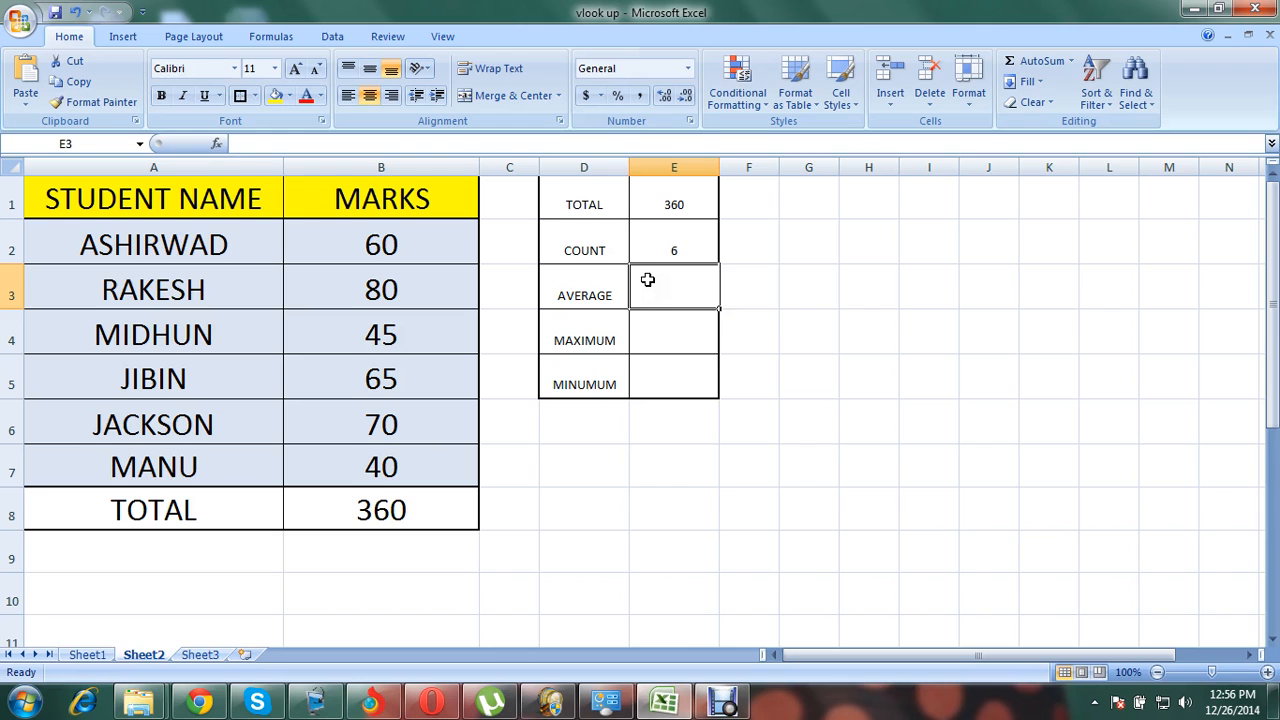
{"action": "type", "text": "="}
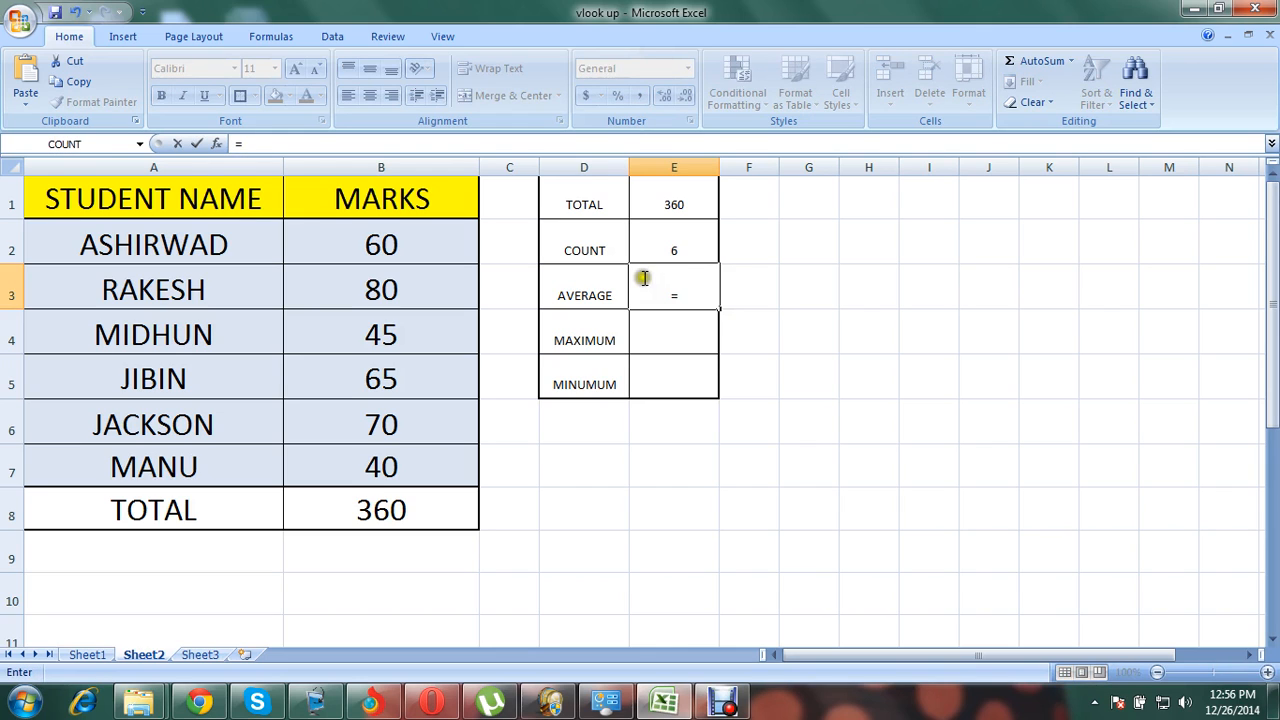
{"action": "left_click", "coordinate": [139, 143]}
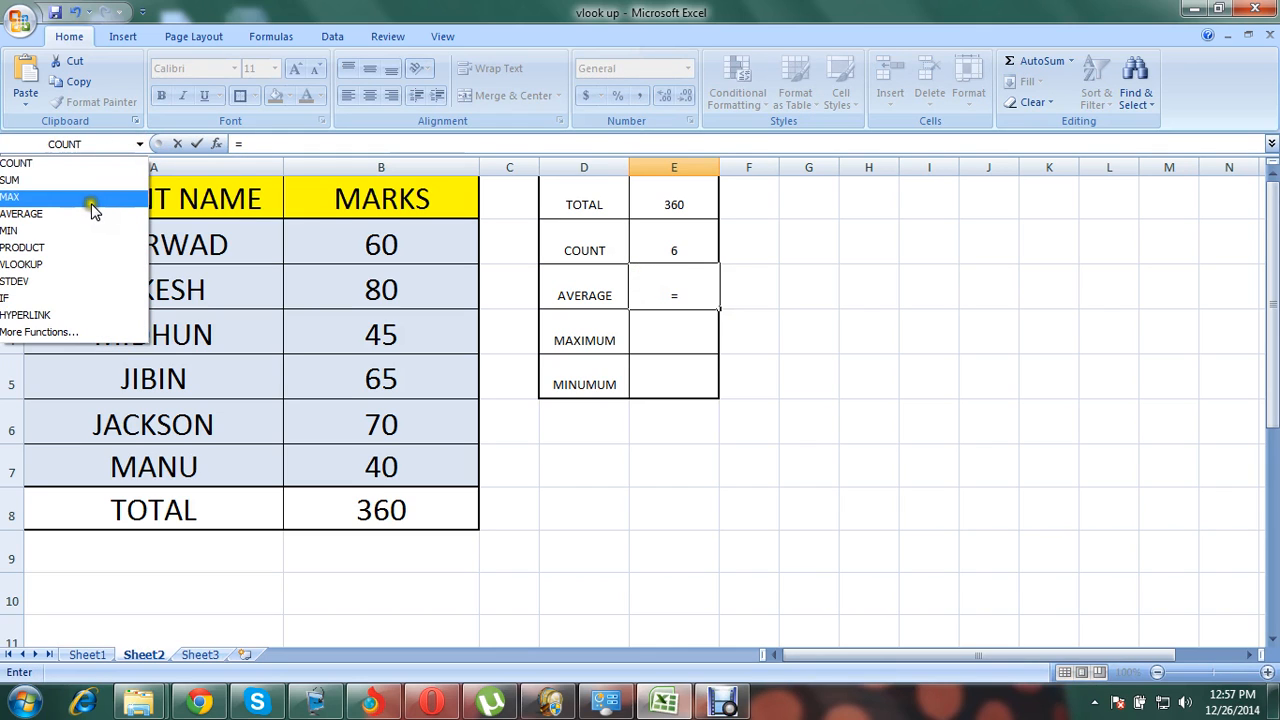
{"action": "left_click", "coordinate": [60, 335]}
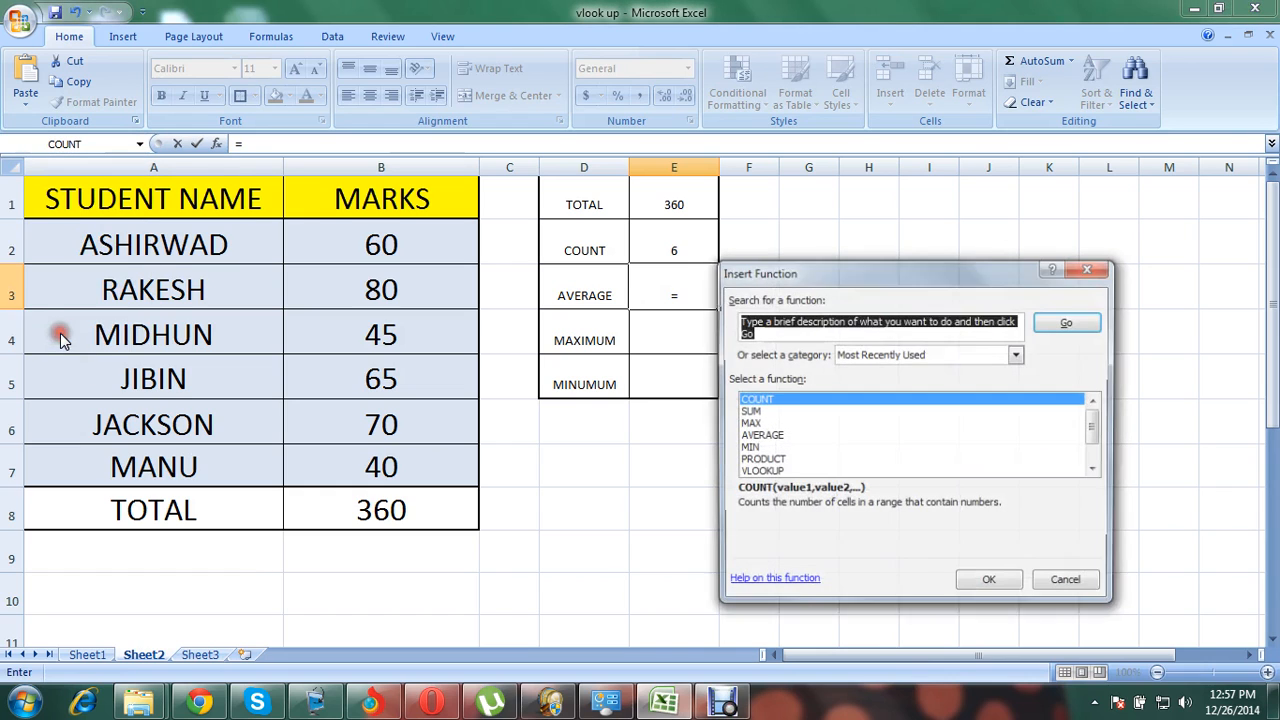
{"action": "type", "text": "average"}
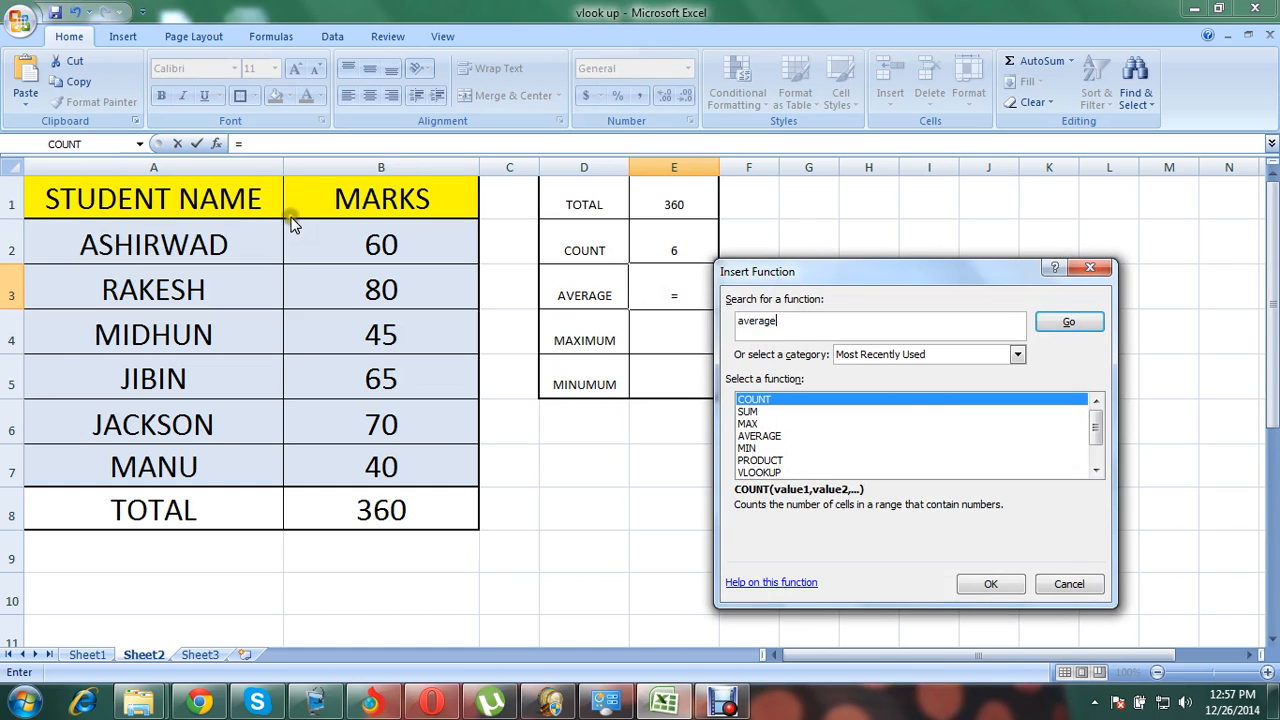
{"action": "left_click", "coordinate": [1071, 321]}
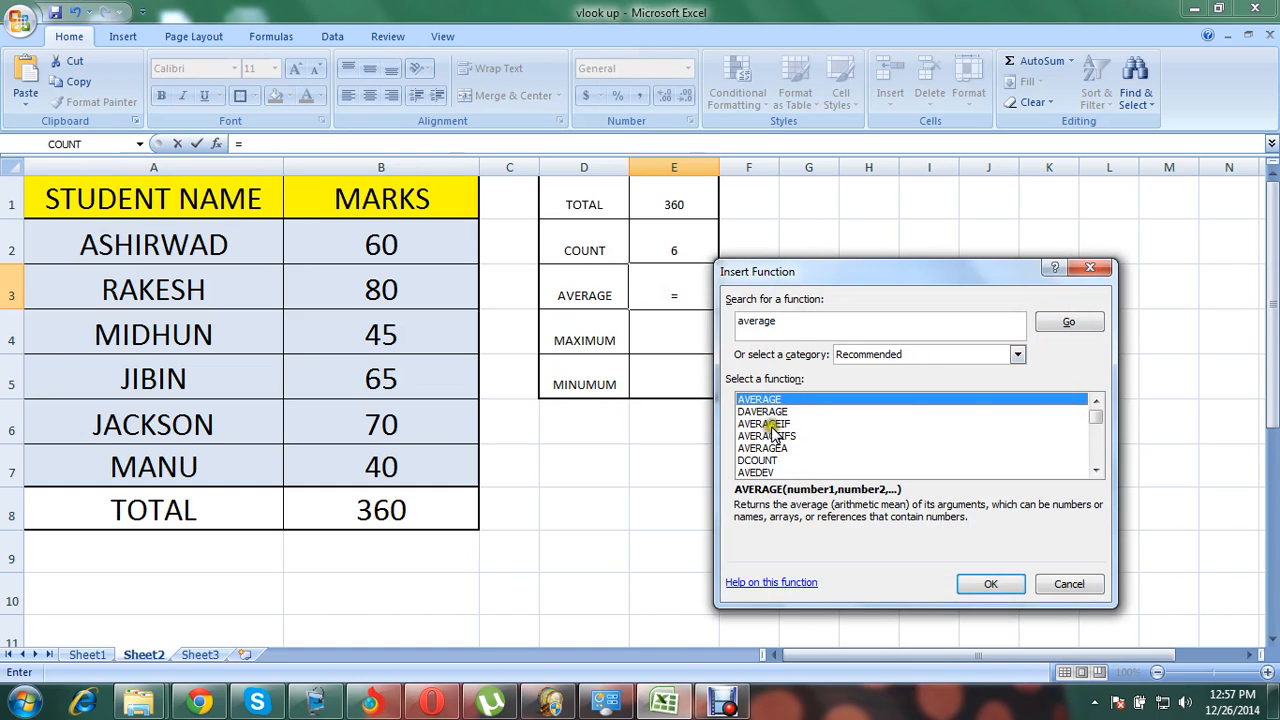
{"action": "left_click", "coordinate": [990, 584]}
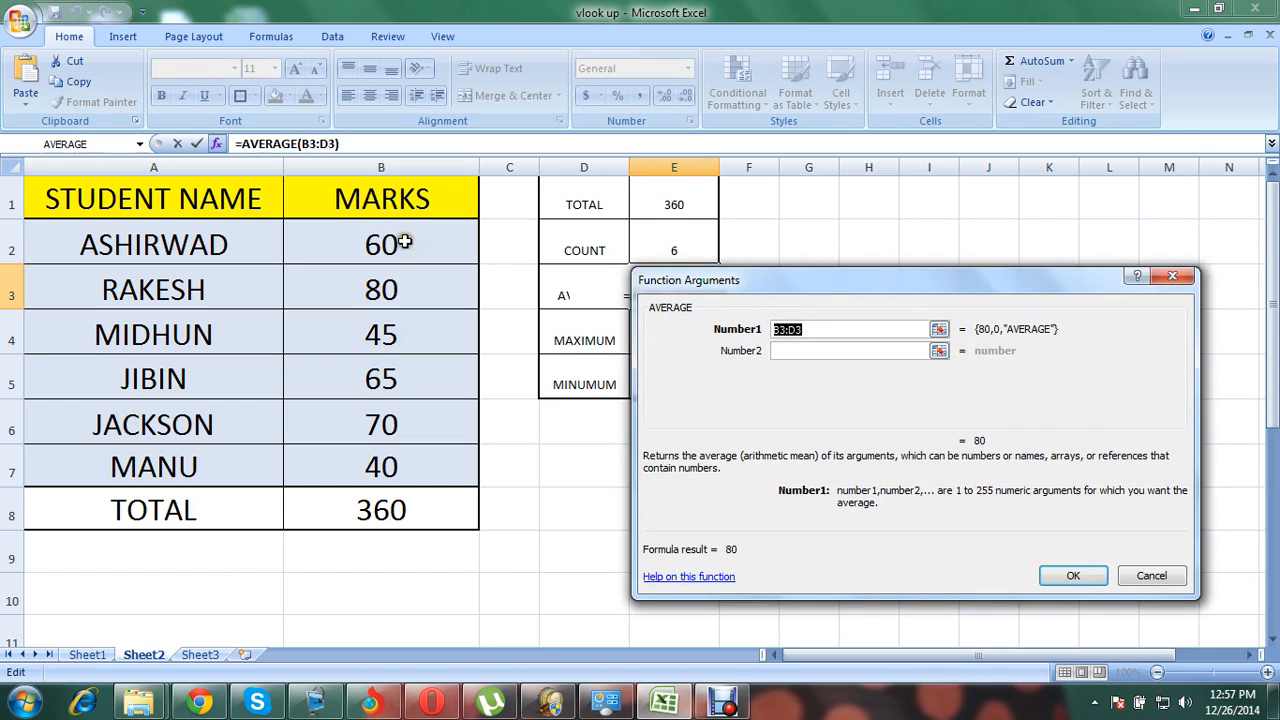
{"action": "left_click_drag", "start_coordinate": [403, 242], "coordinate": [400, 466]}
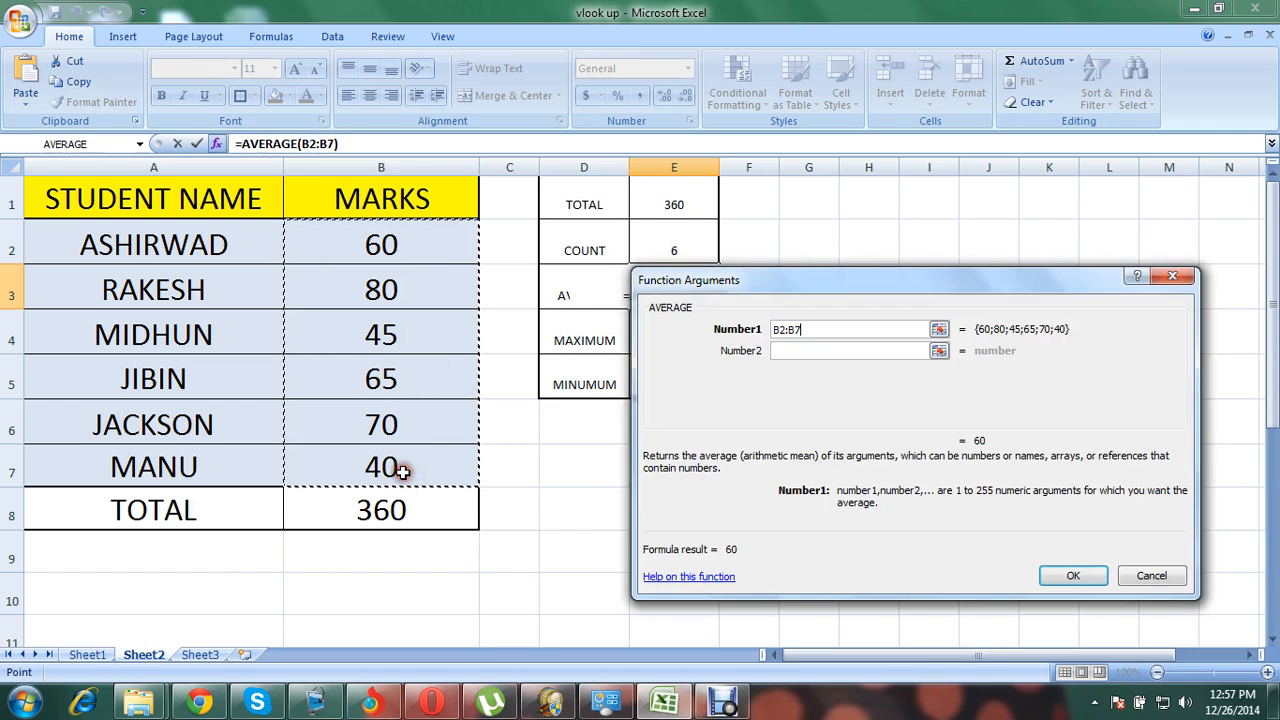
{"action": "left_click", "coordinate": [1063, 578]}
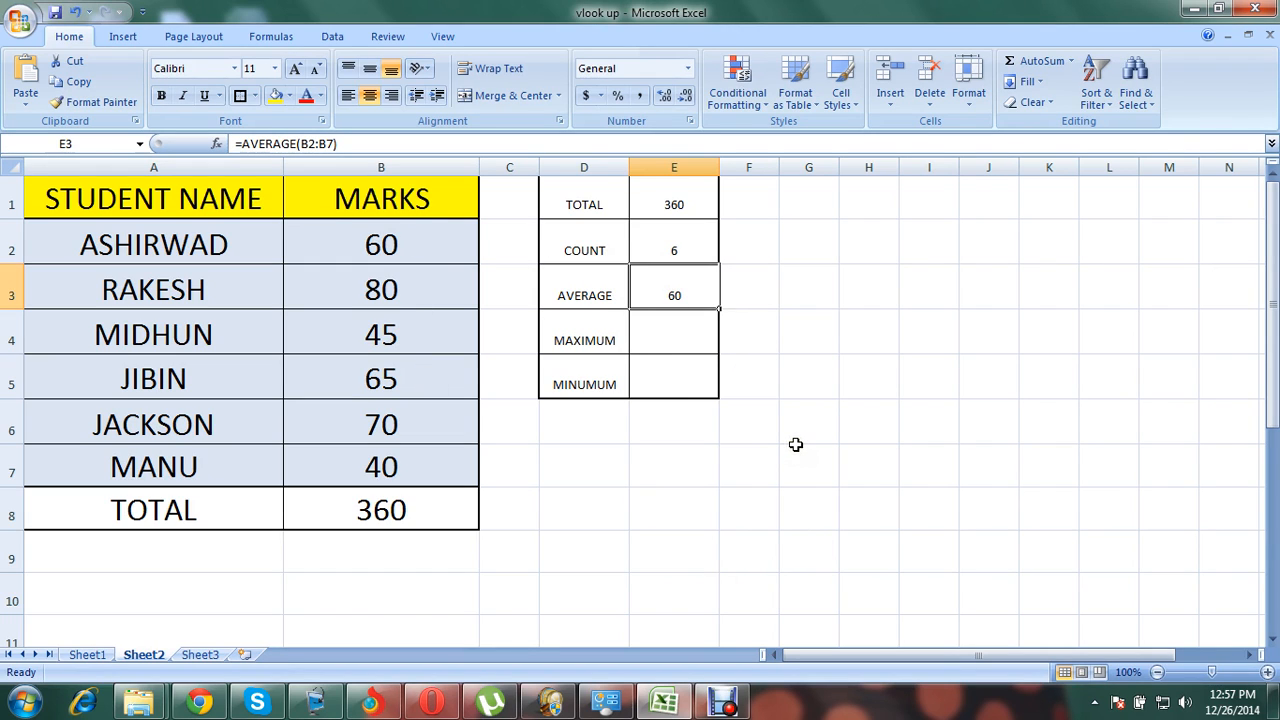
Step: Get the highest mark of B2:B7 in cell E4 with the MAX function, found by searching the functions for "max"
{"action": "left_click", "coordinate": [676, 342]}
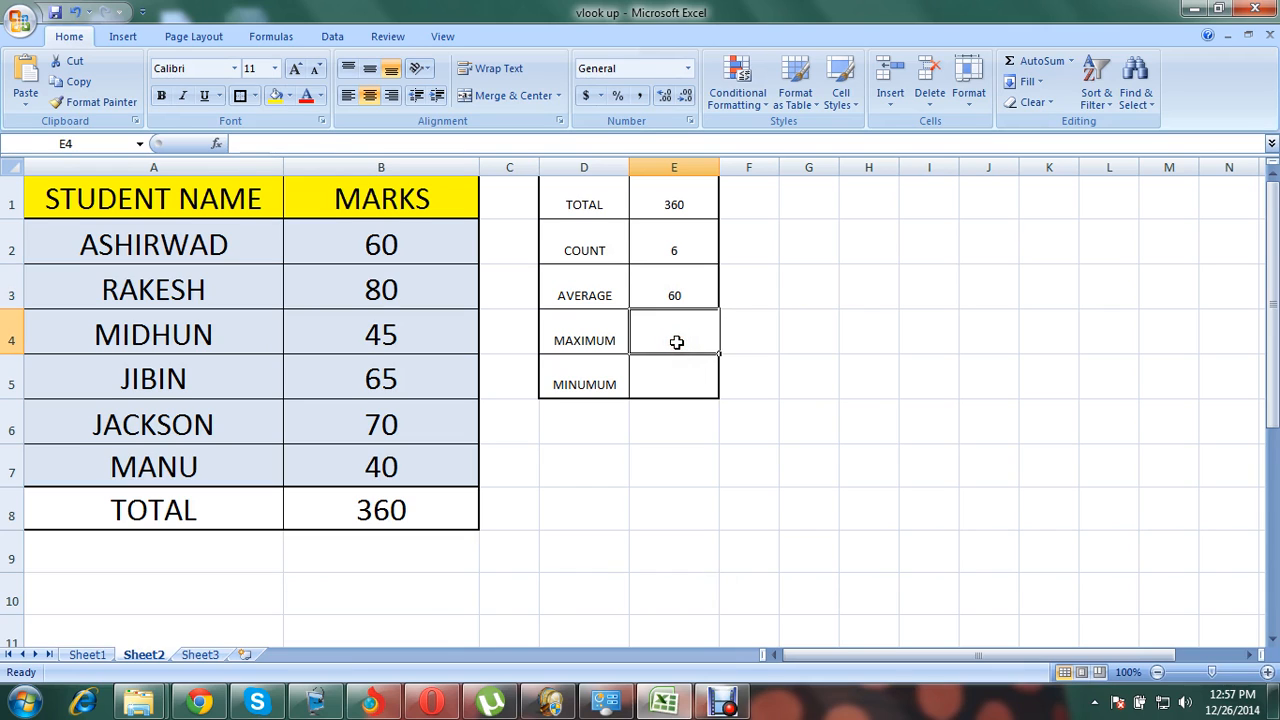
{"action": "type", "text": "="}
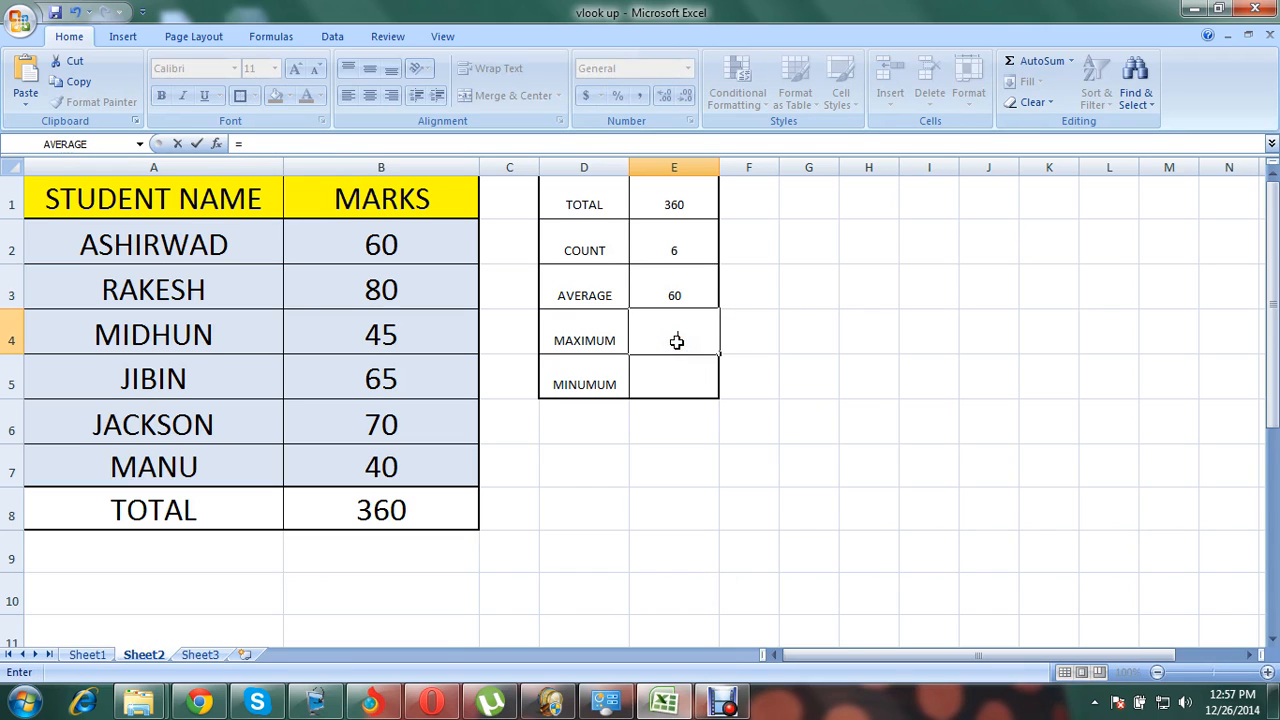
{"action": "left_click", "coordinate": [139, 145]}
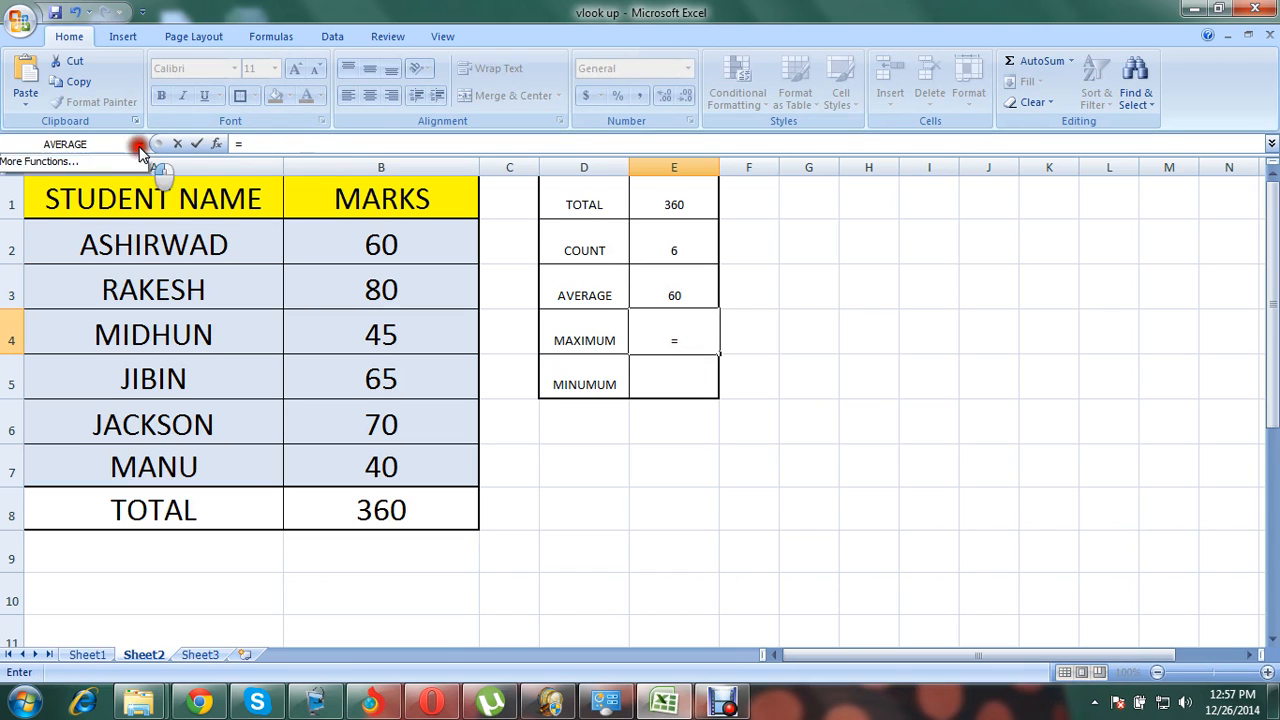
{"action": "left_click", "coordinate": [74, 330]}
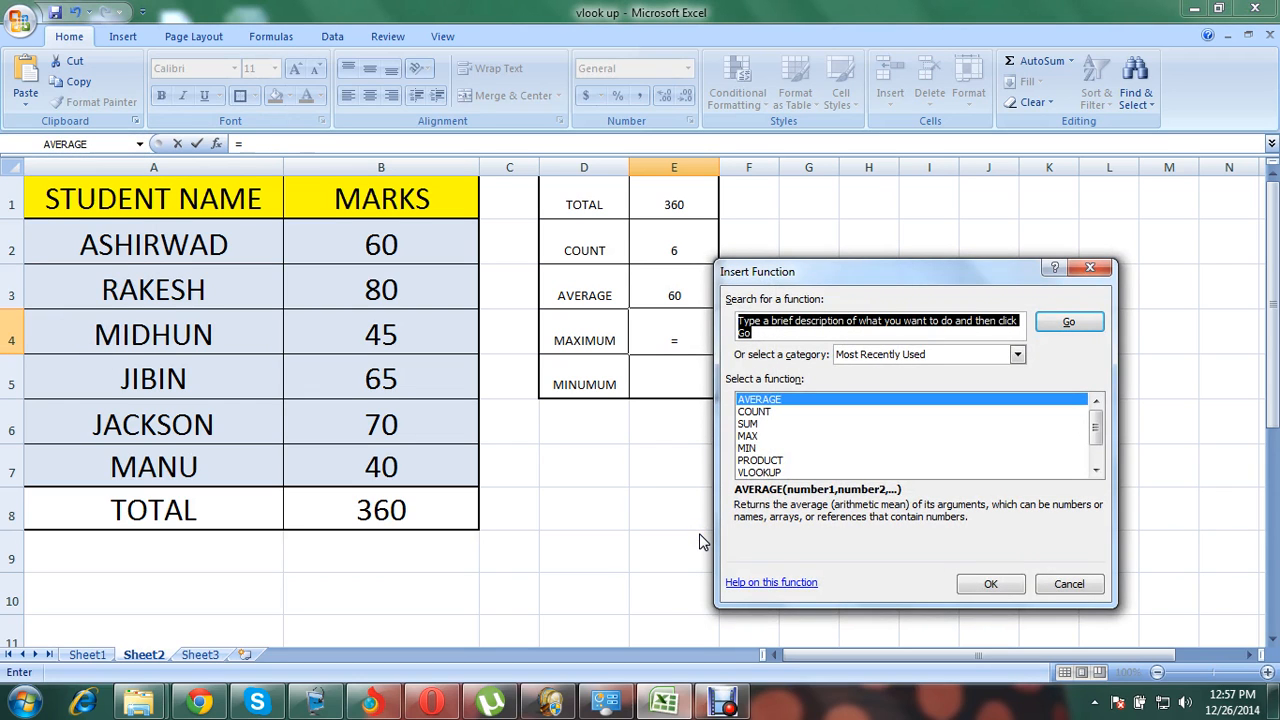
{"action": "type", "text": "max"}
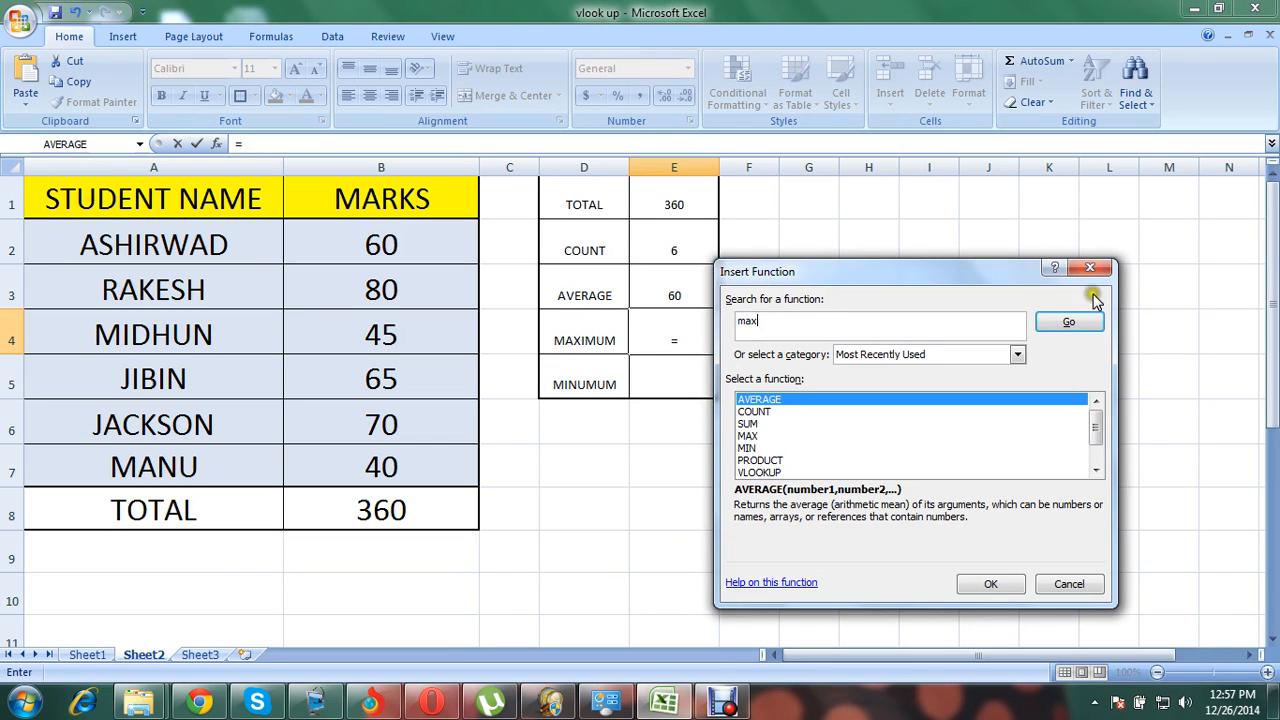
{"action": "left_click", "coordinate": [1085, 320]}
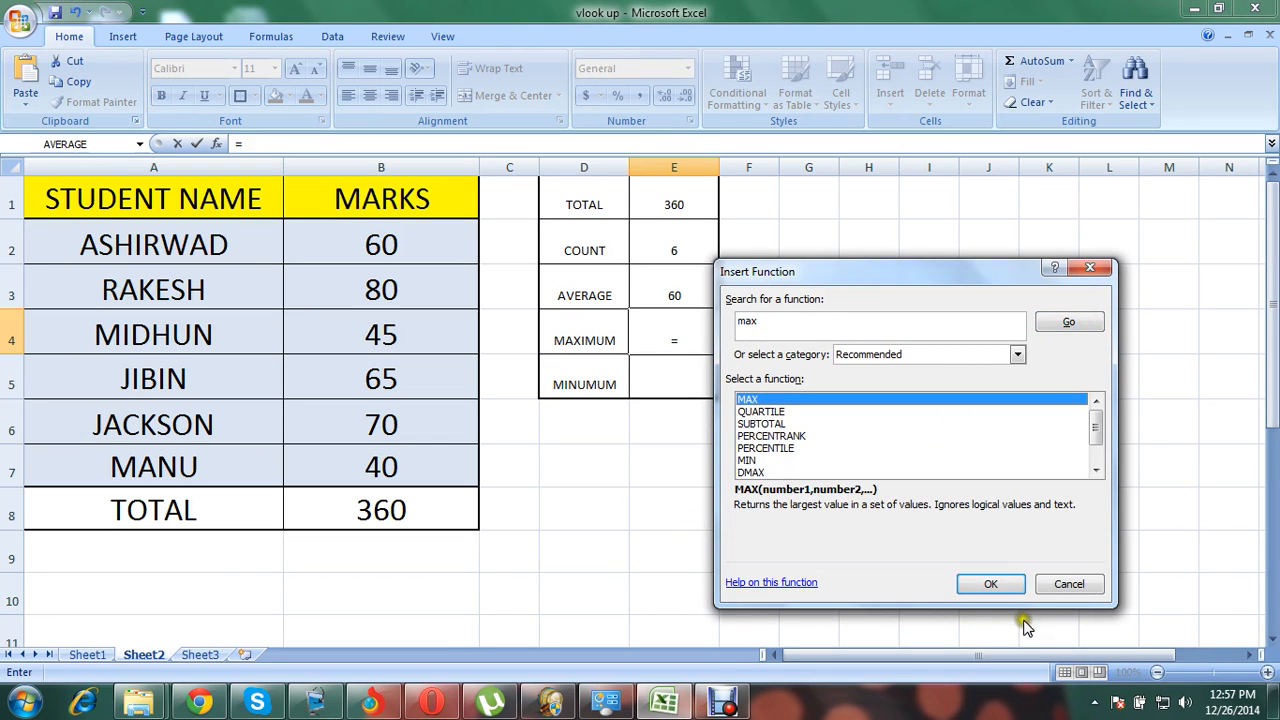
{"action": "left_click", "coordinate": [1000, 586]}
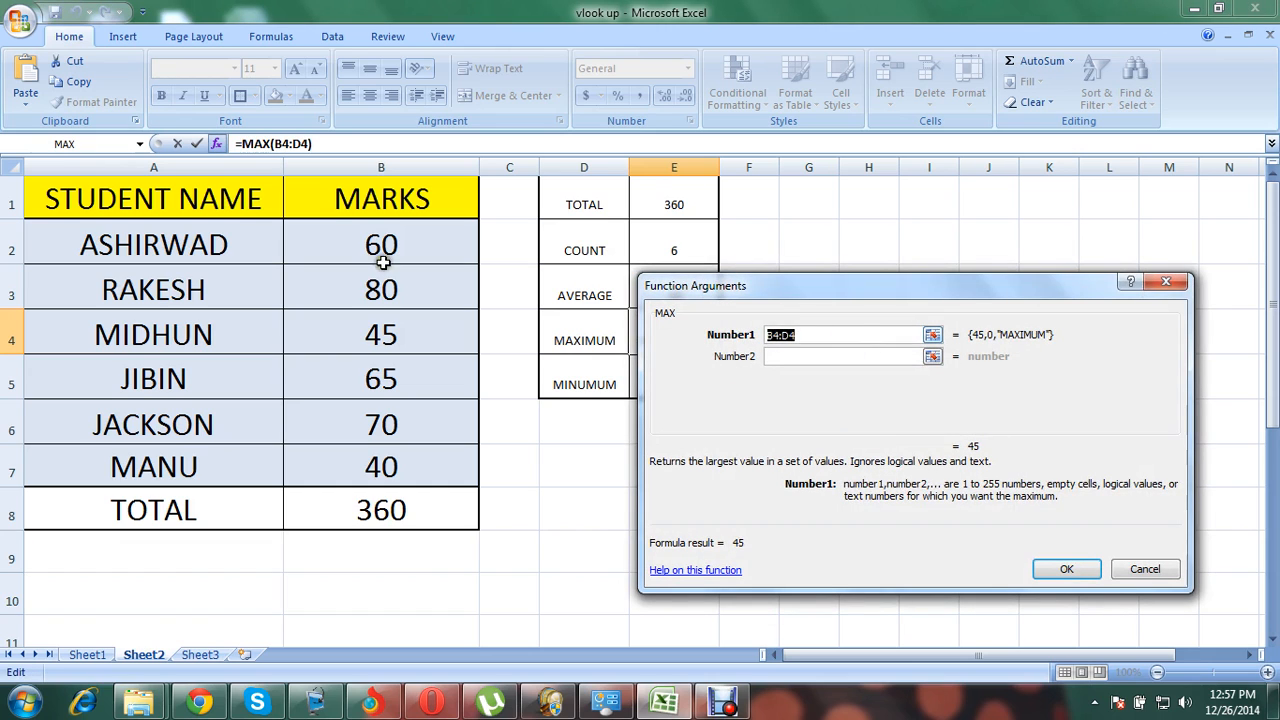
{"action": "left_click_drag", "start_coordinate": [380, 245], "coordinate": [388, 463]}
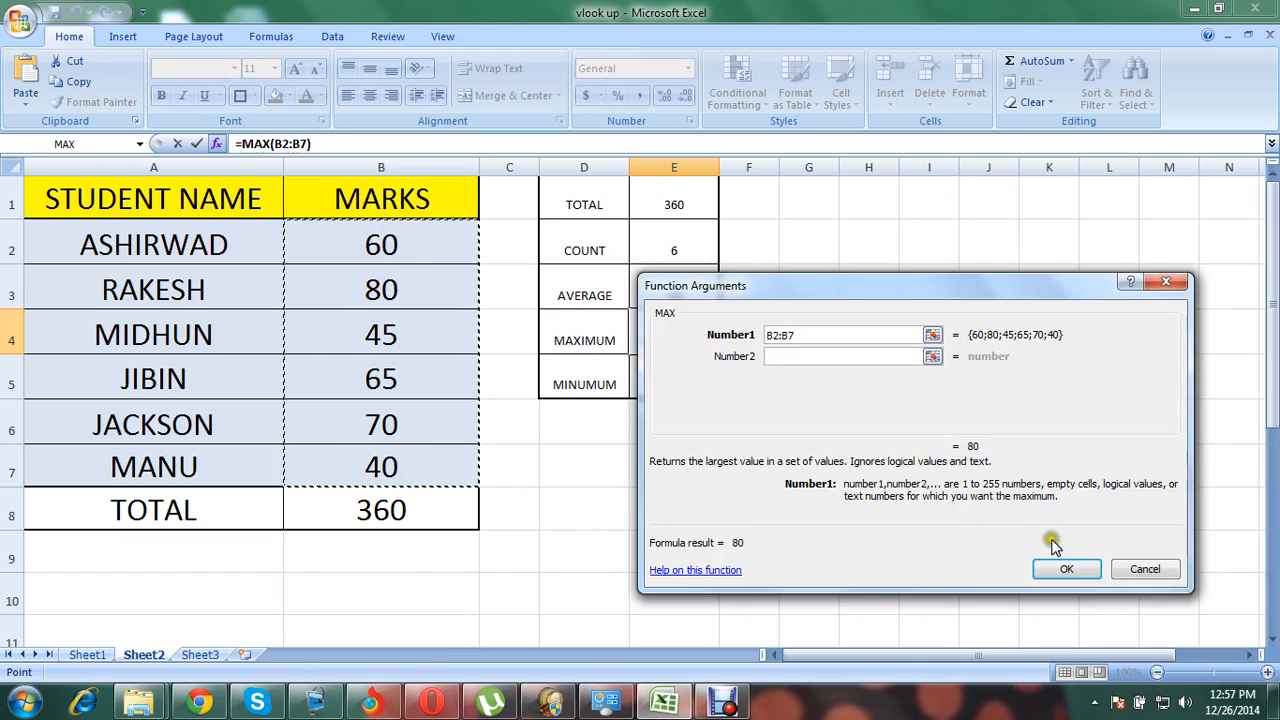
{"action": "left_click", "coordinate": [1066, 570]}
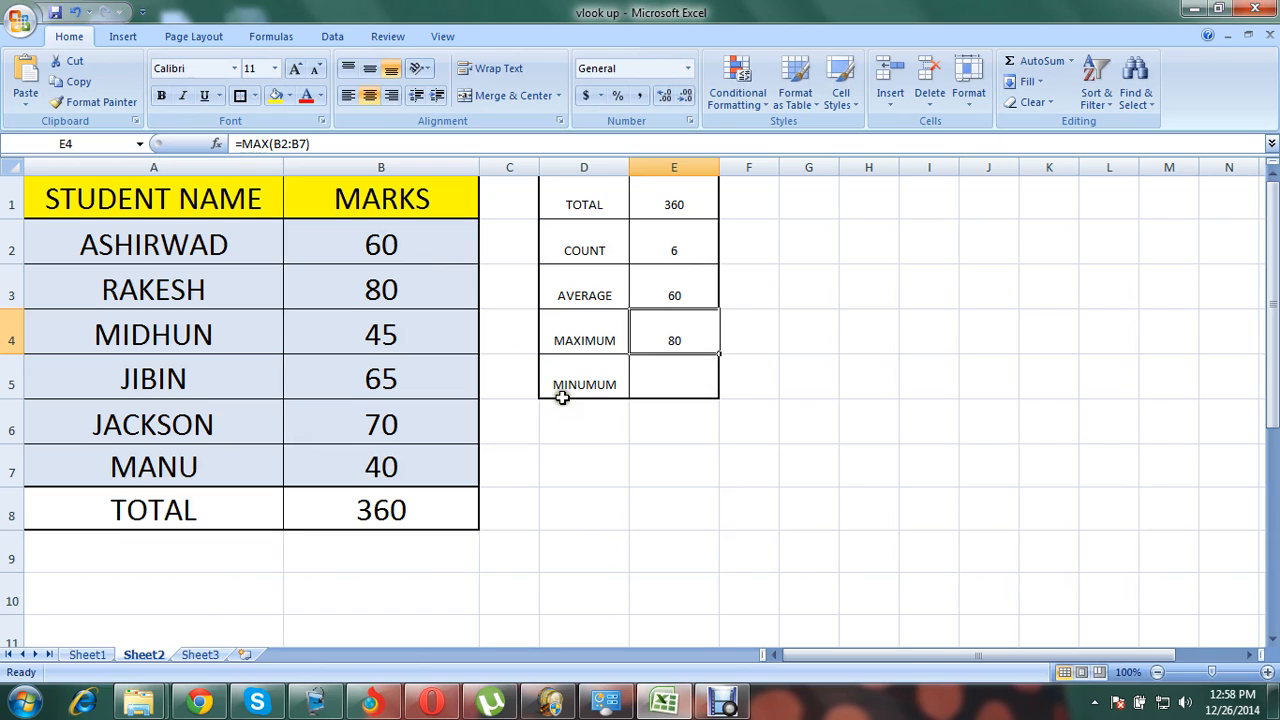
{"action": "left_click", "coordinate": [683, 476]}
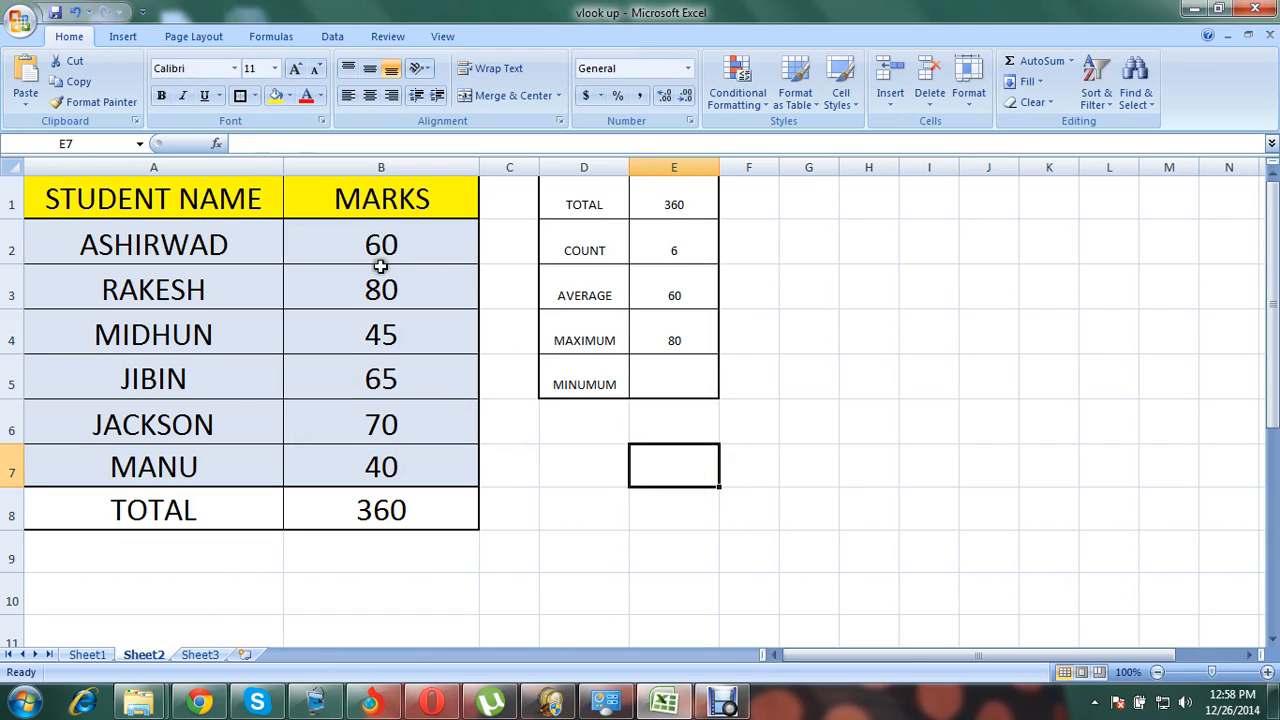
{"action": "left_click", "coordinate": [716, 344]}
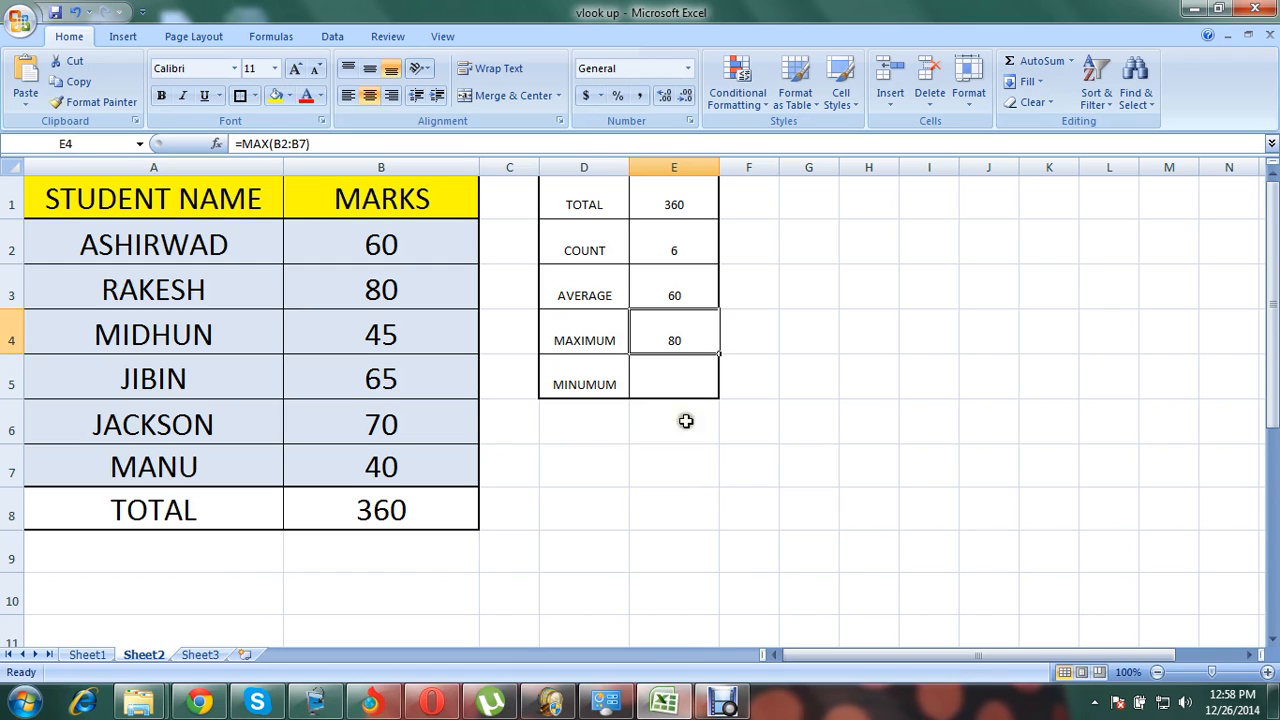
Step: Get the lowest mark of B2:B7 in cell E5 with the MIN function, found by searching the functions for "min"
{"action": "left_click", "coordinate": [684, 378]}
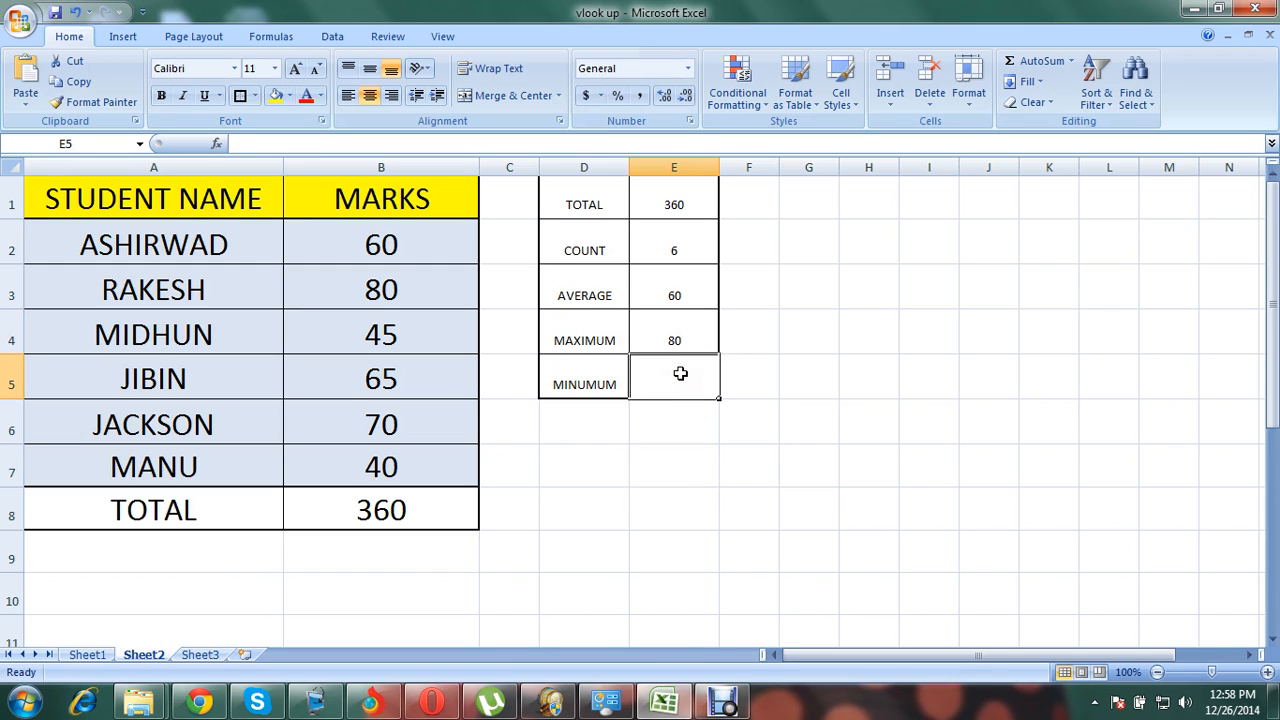
{"action": "type", "text": "="}
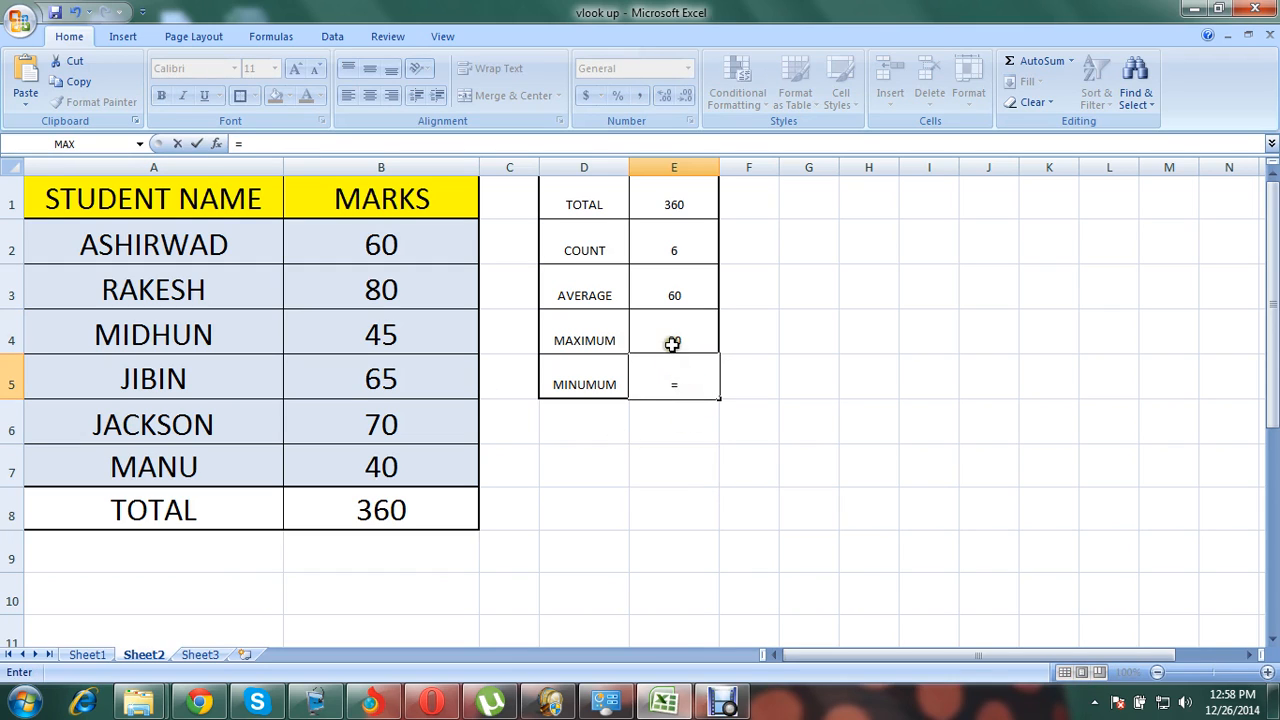
{"action": "left_click", "coordinate": [139, 144]}
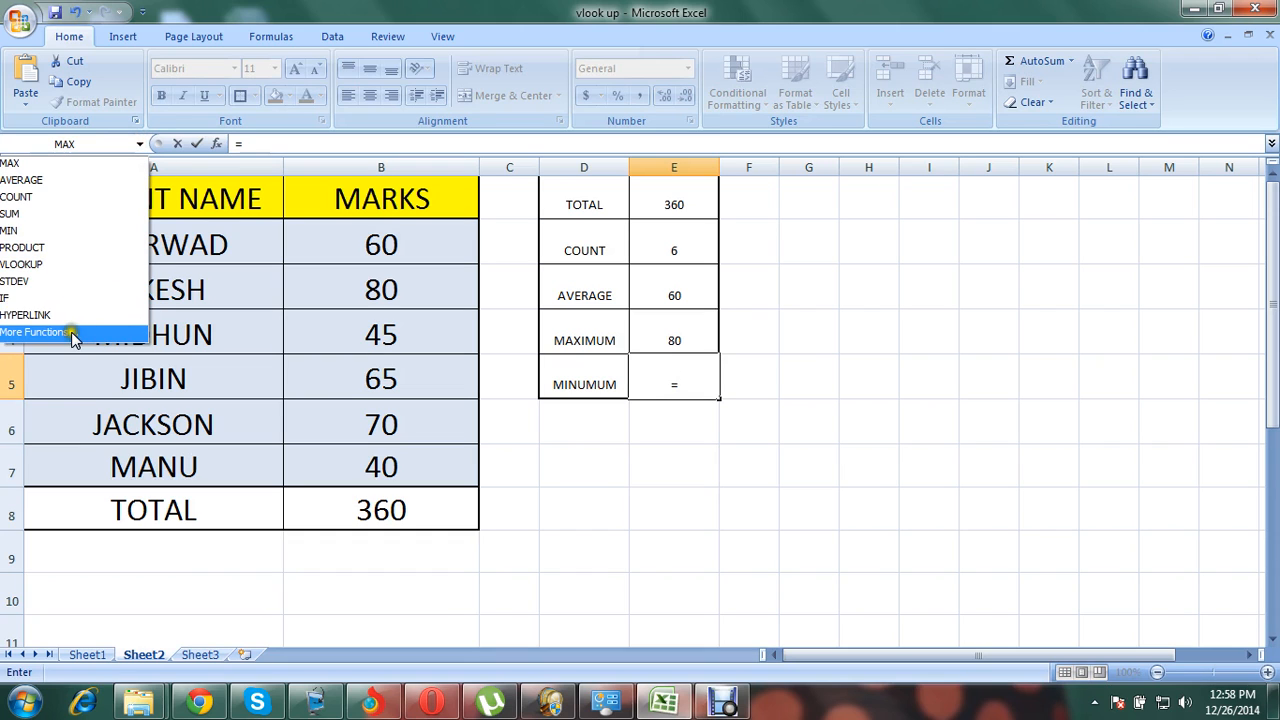
{"action": "left_click", "coordinate": [71, 334]}
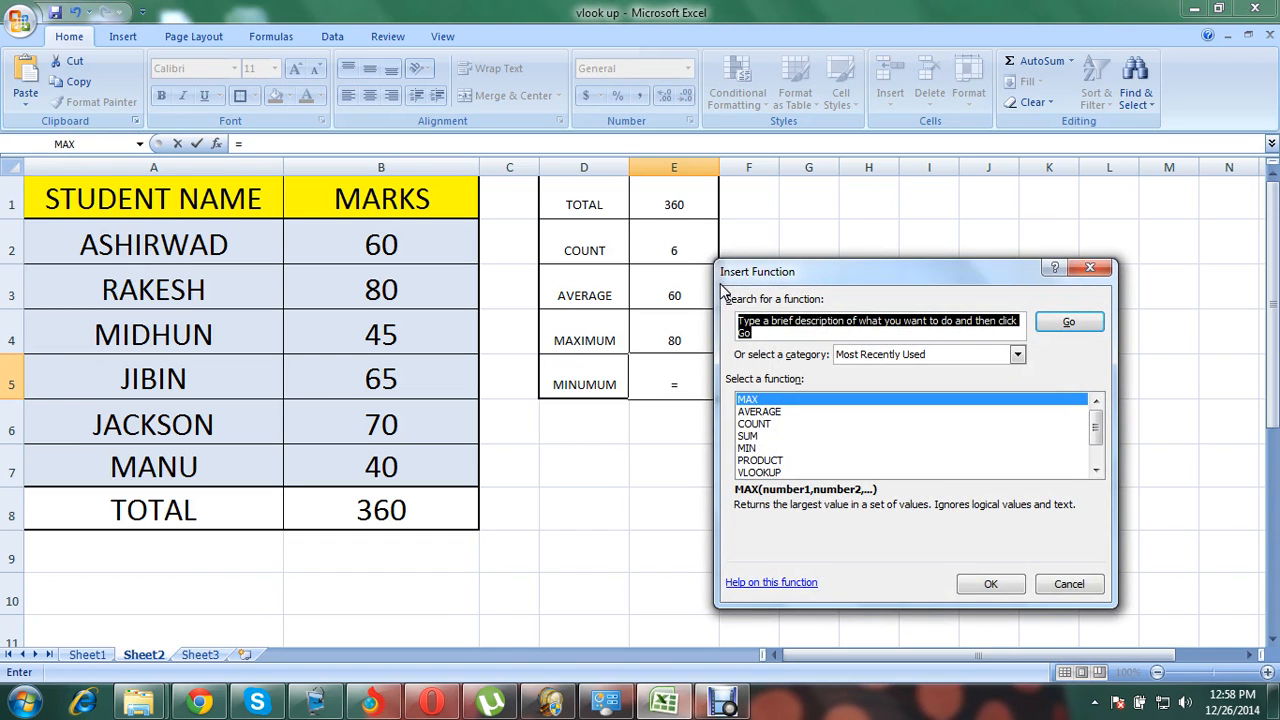
{"action": "type", "text": "min"}
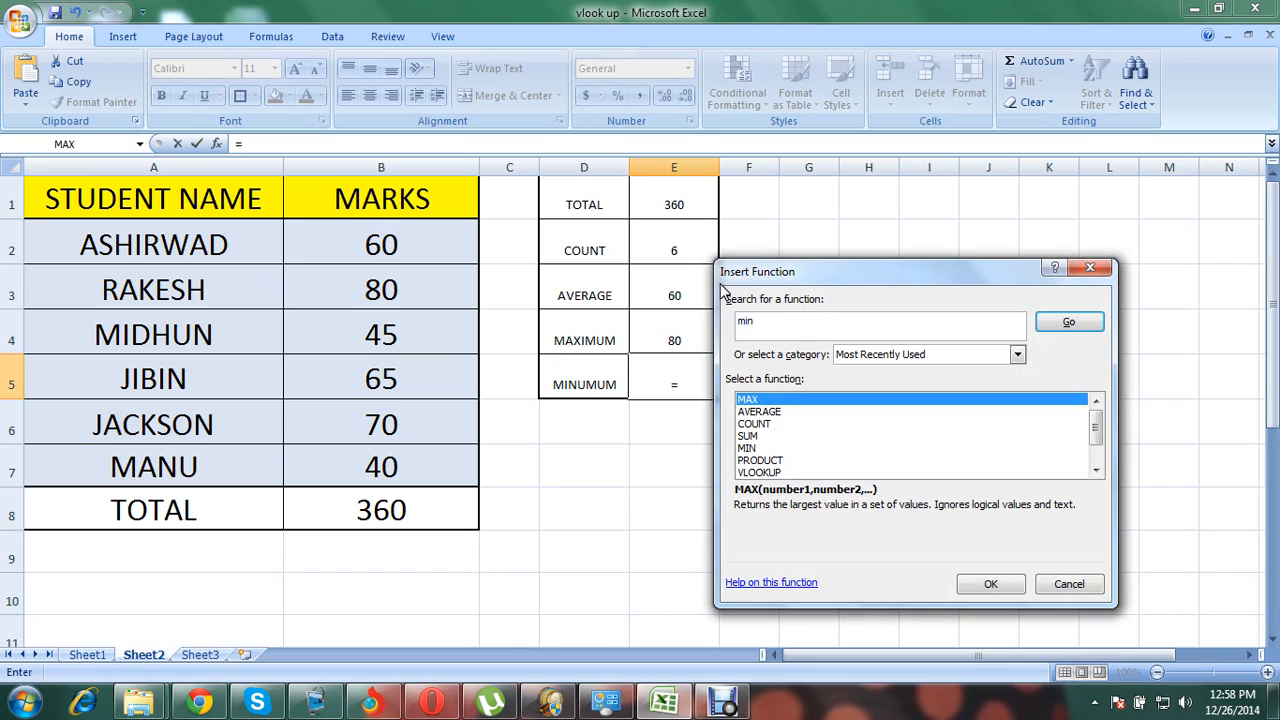
{"action": "left_click", "coordinate": [1064, 320]}
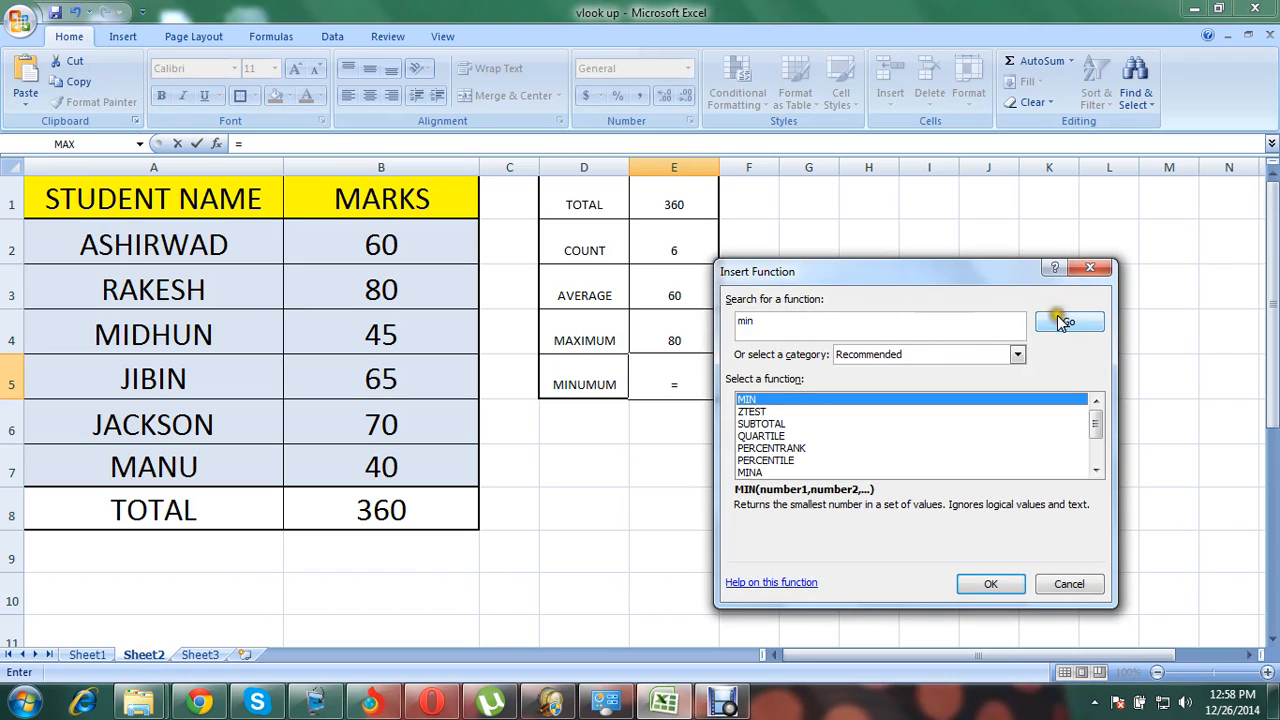
{"action": "left_click", "coordinate": [1010, 580]}
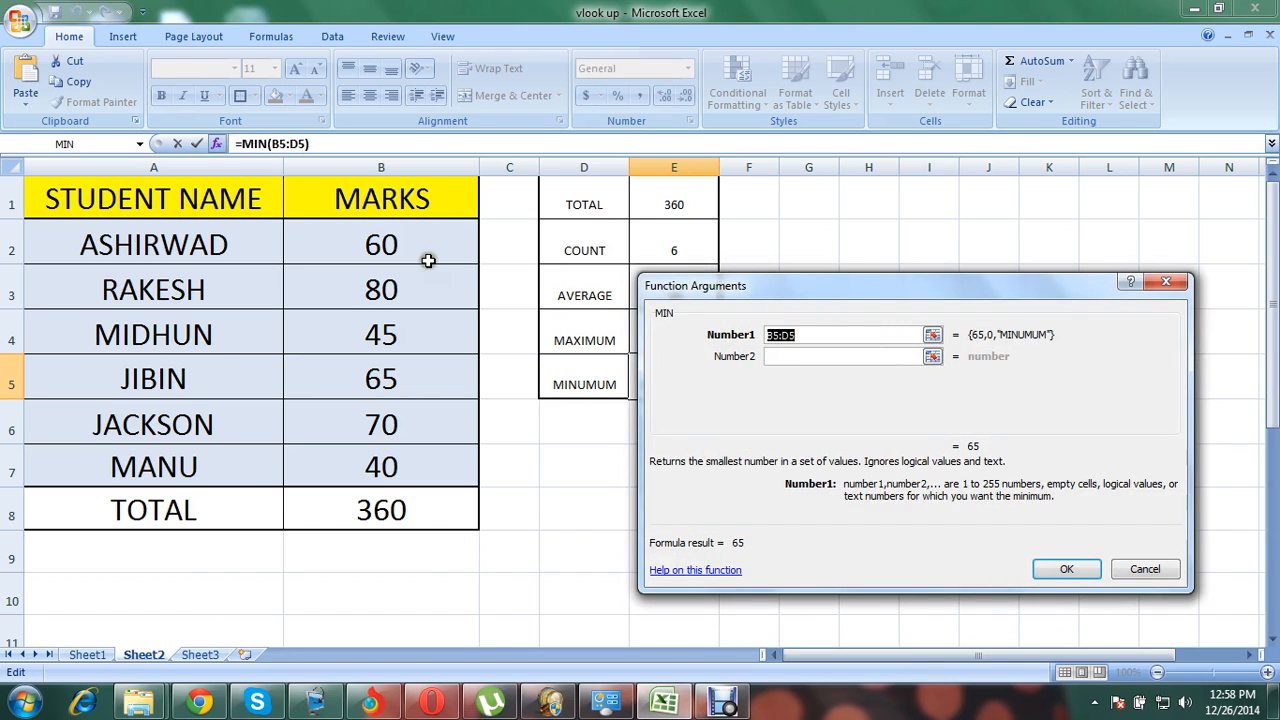
{"action": "left_click", "coordinate": [410, 256]}
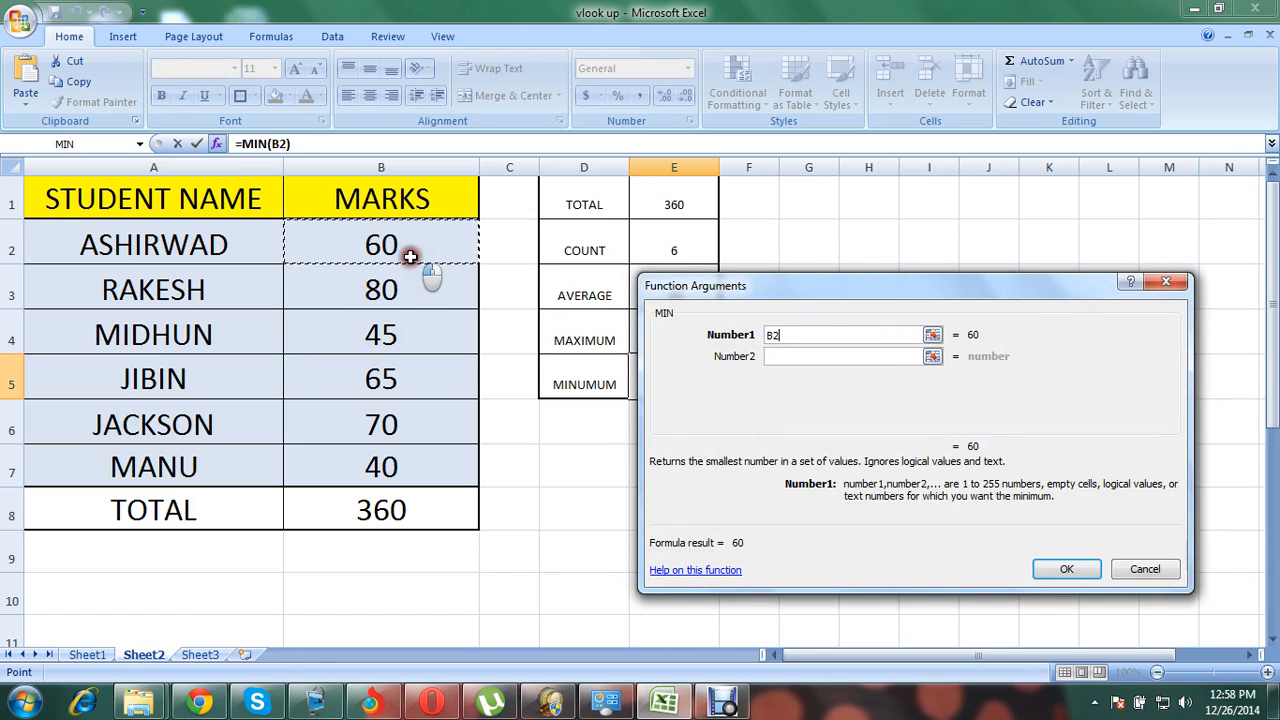
{"action": "left_click_drag", "start_coordinate": [410, 256], "coordinate": [412, 451]}
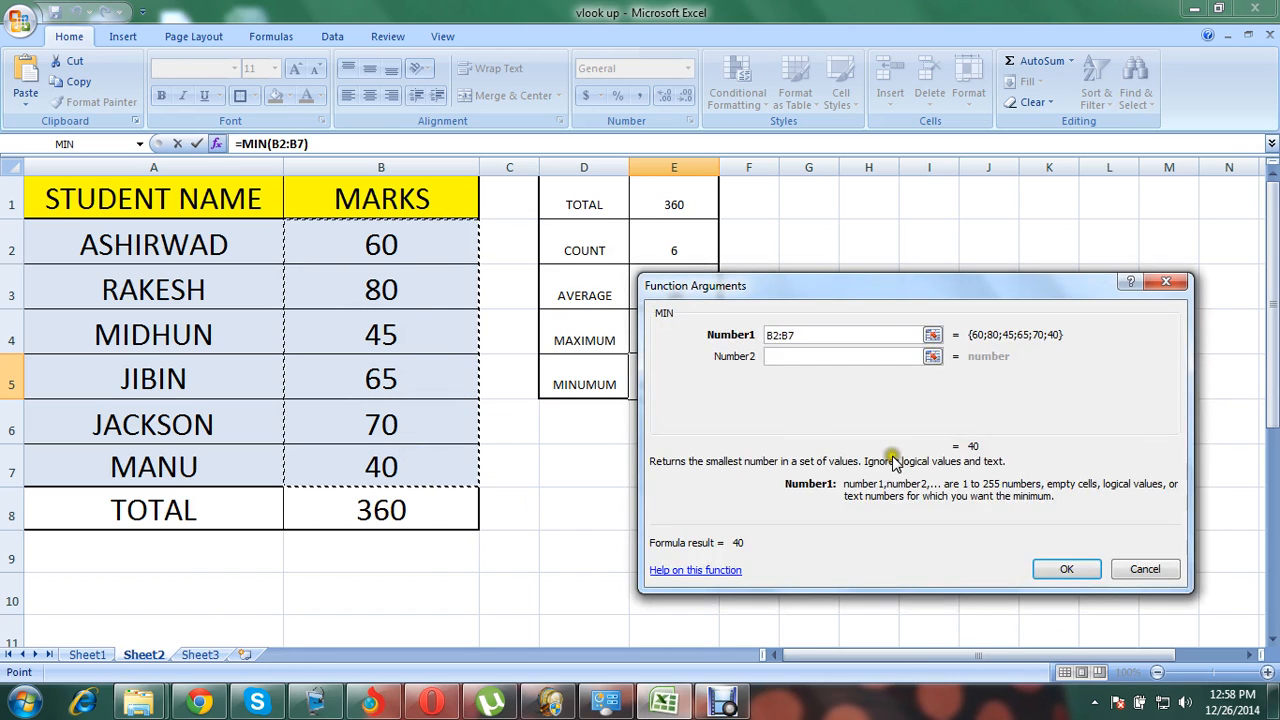
{"action": "left_click", "coordinate": [1076, 573]}
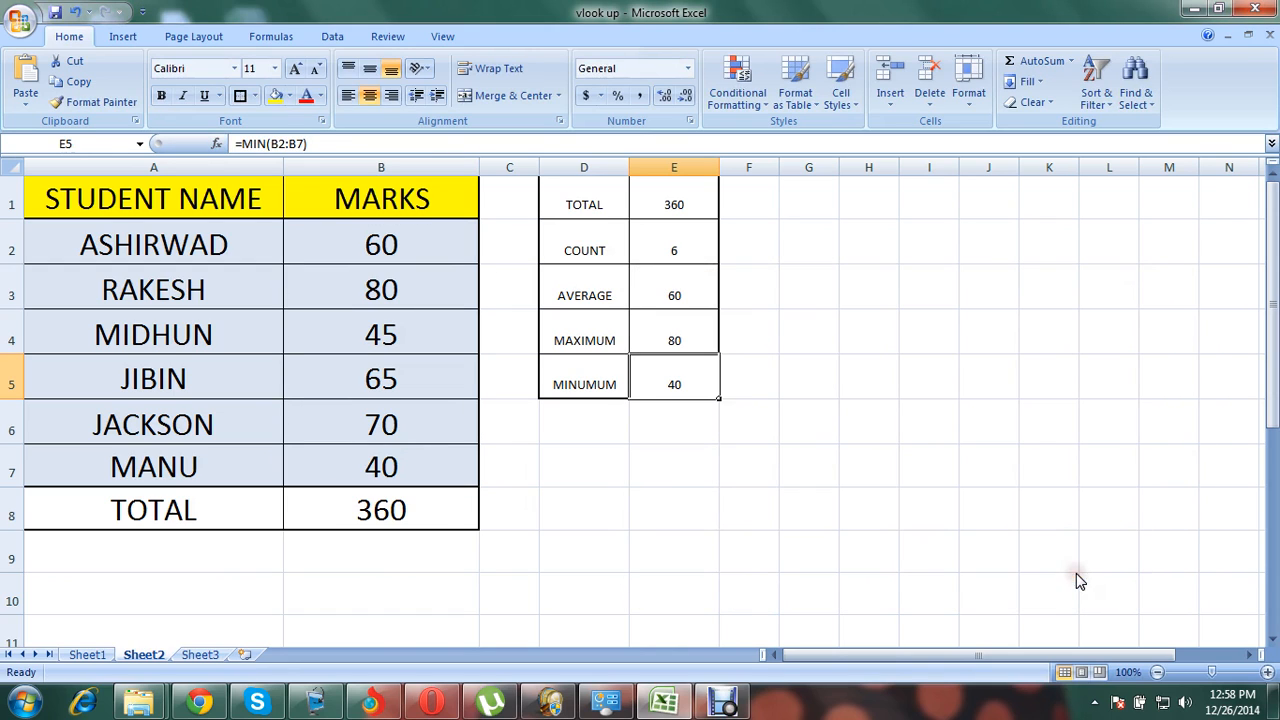
Step: Review the total, count, average and maximum formulas in E1:E4 against the student names and marks
{"action": "left_click", "coordinate": [666, 474]}
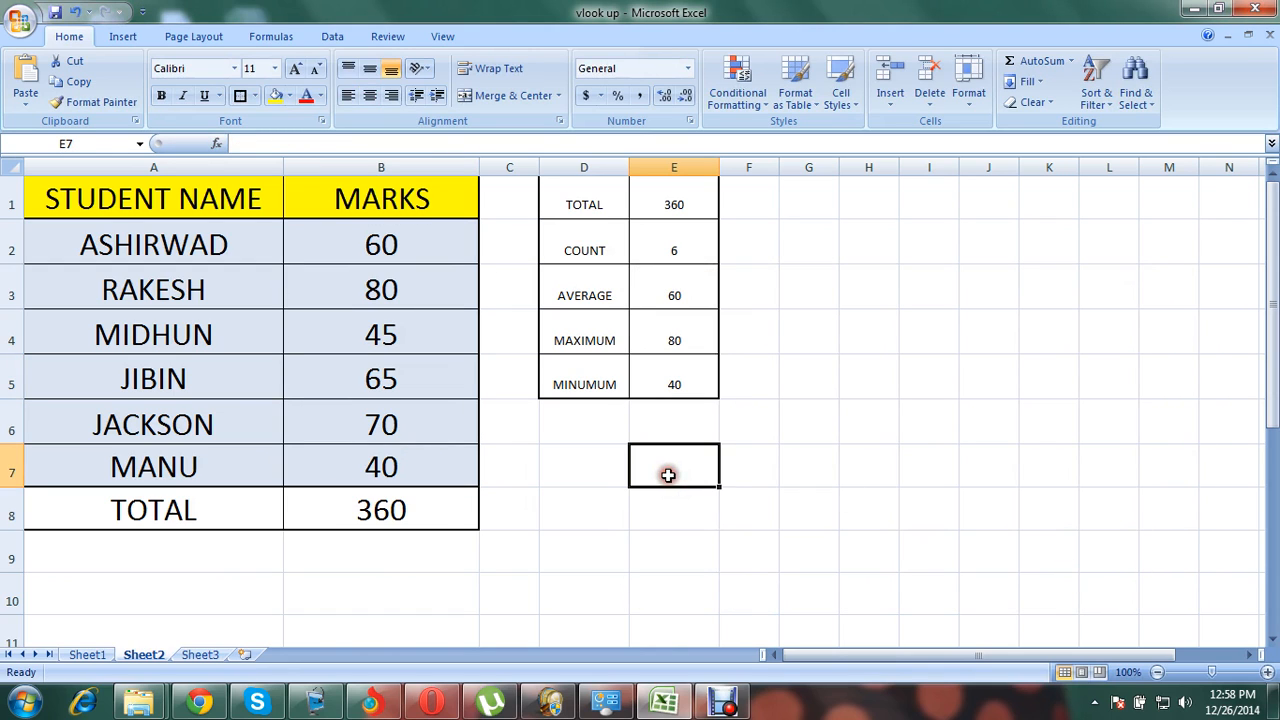
{"action": "left_click", "coordinate": [219, 462]}
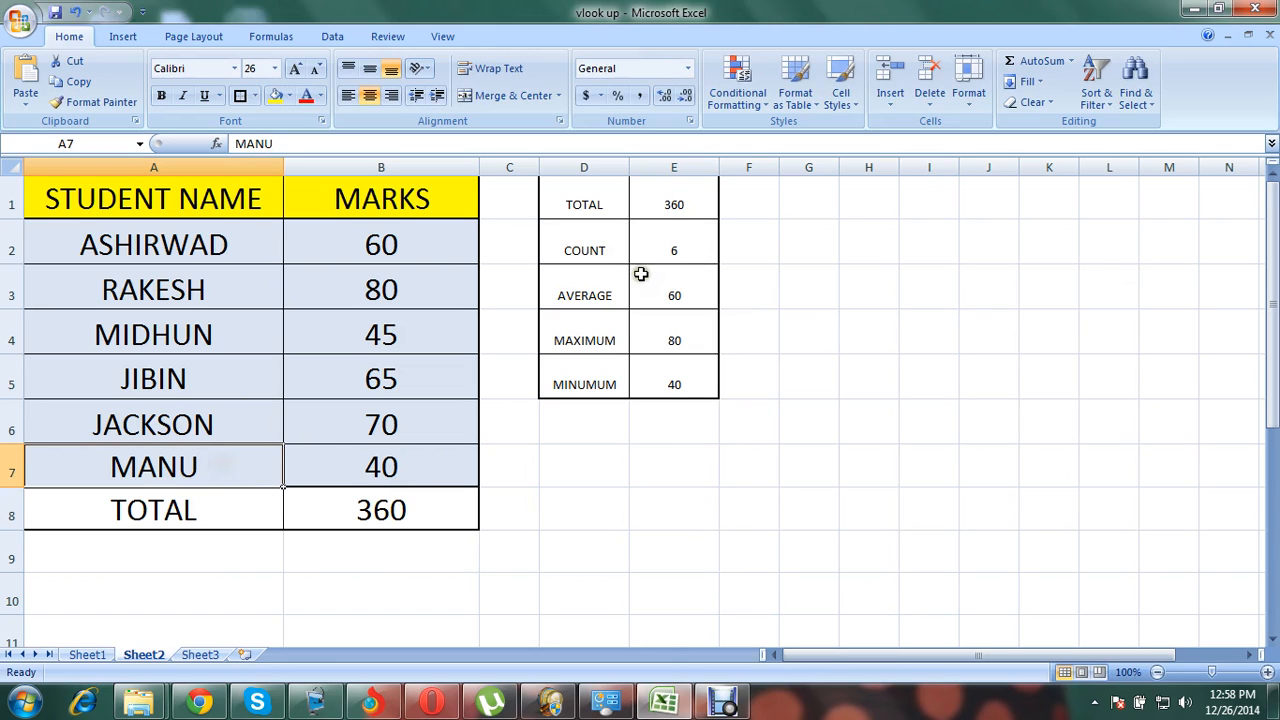
{"action": "left_click", "coordinate": [676, 332]}
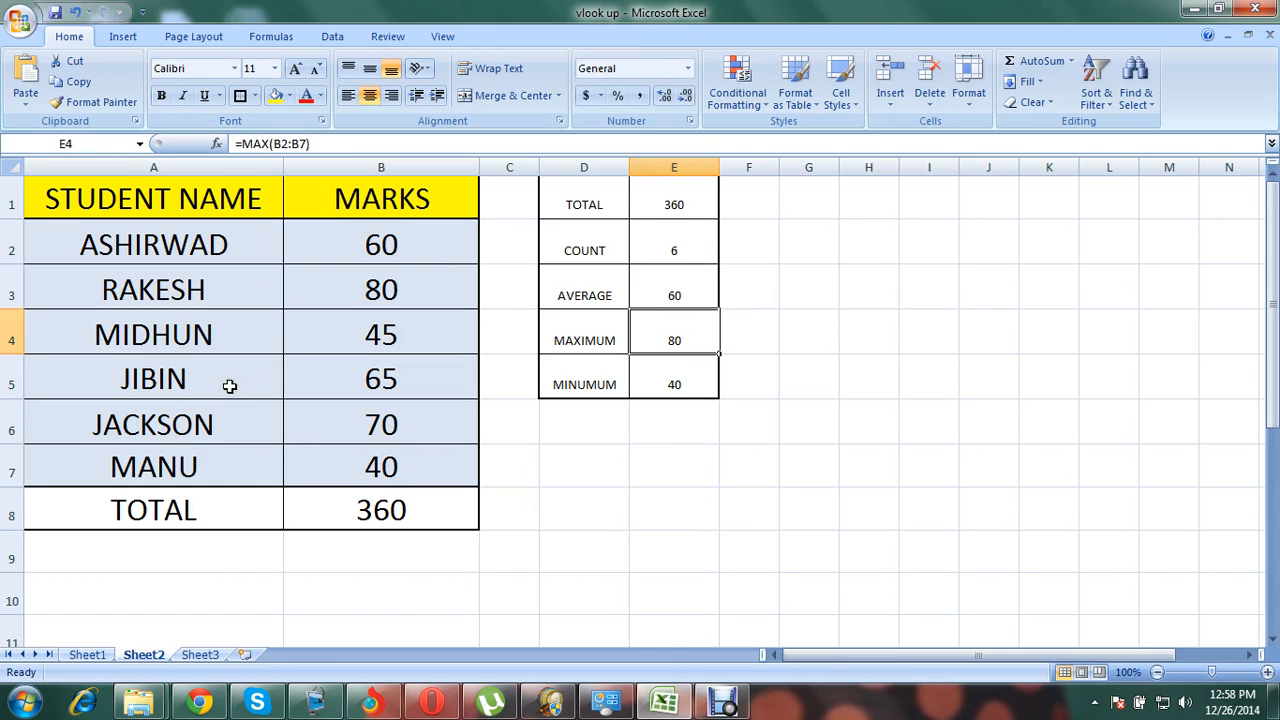
{"action": "left_click", "coordinate": [192, 292]}
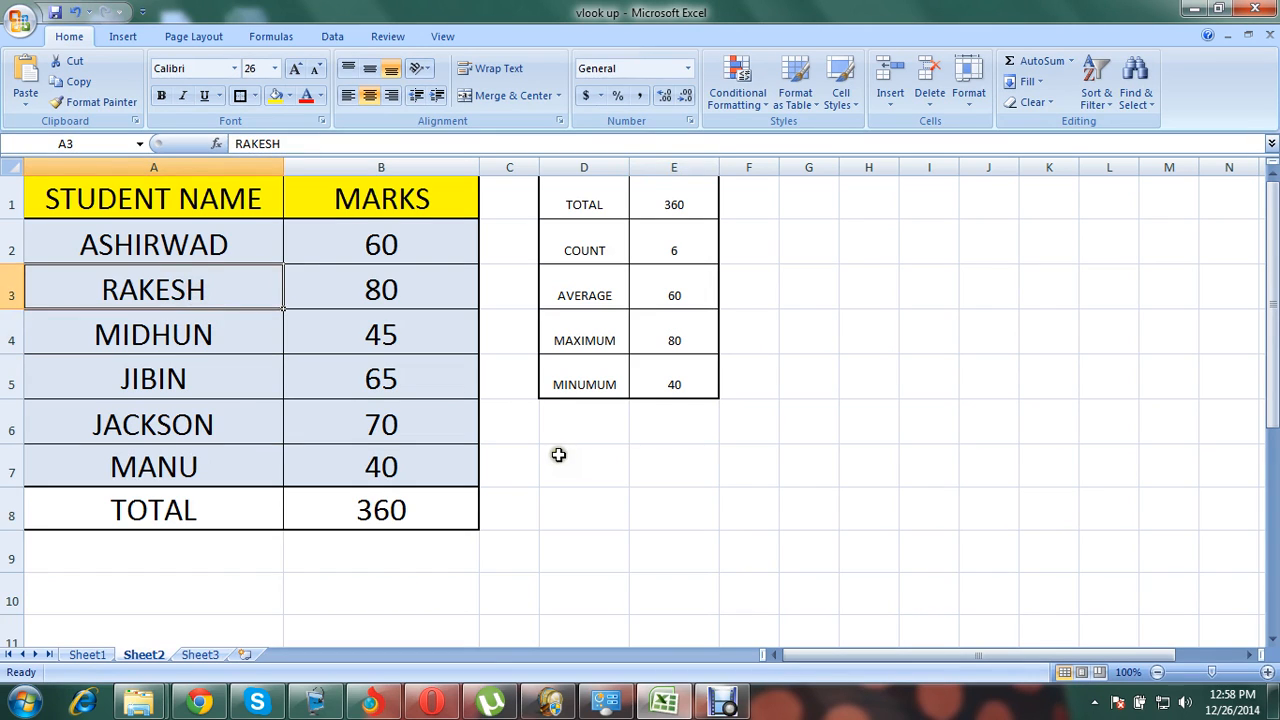
{"action": "left_click", "coordinate": [708, 455]}
{"action": "left_click", "coordinate": [675, 207]}
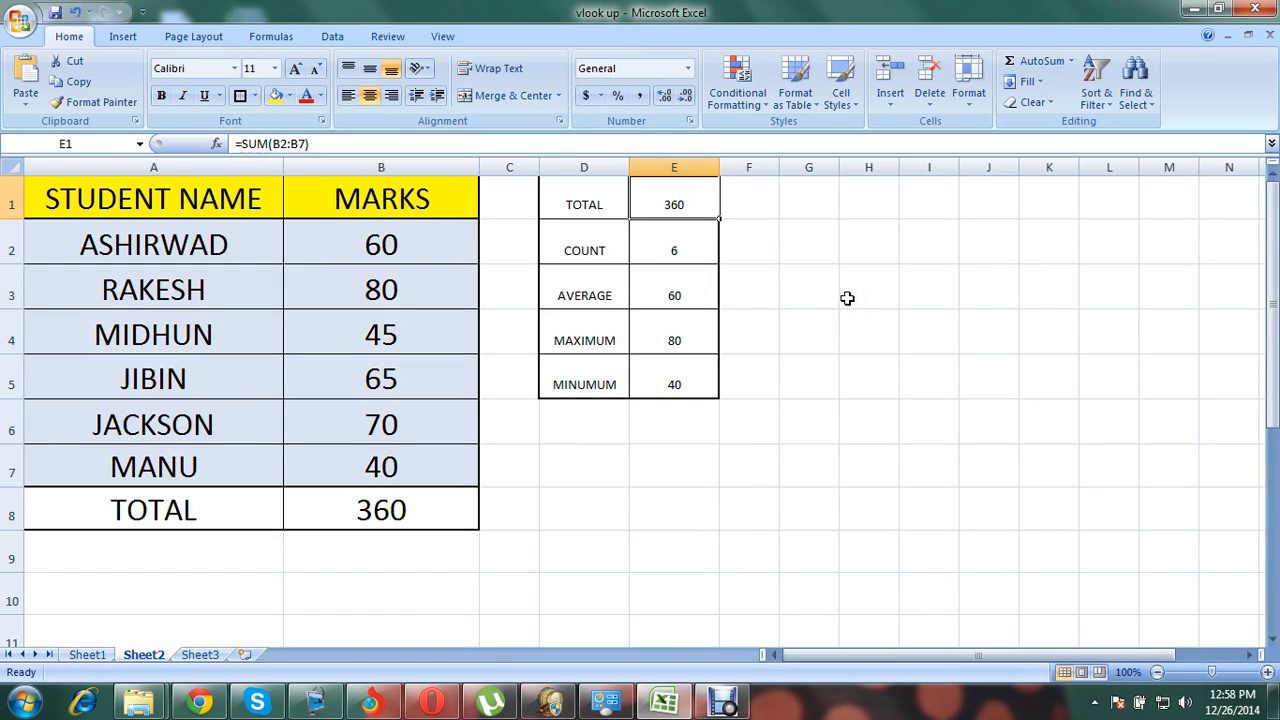
{"action": "left_click", "coordinate": [703, 248]}
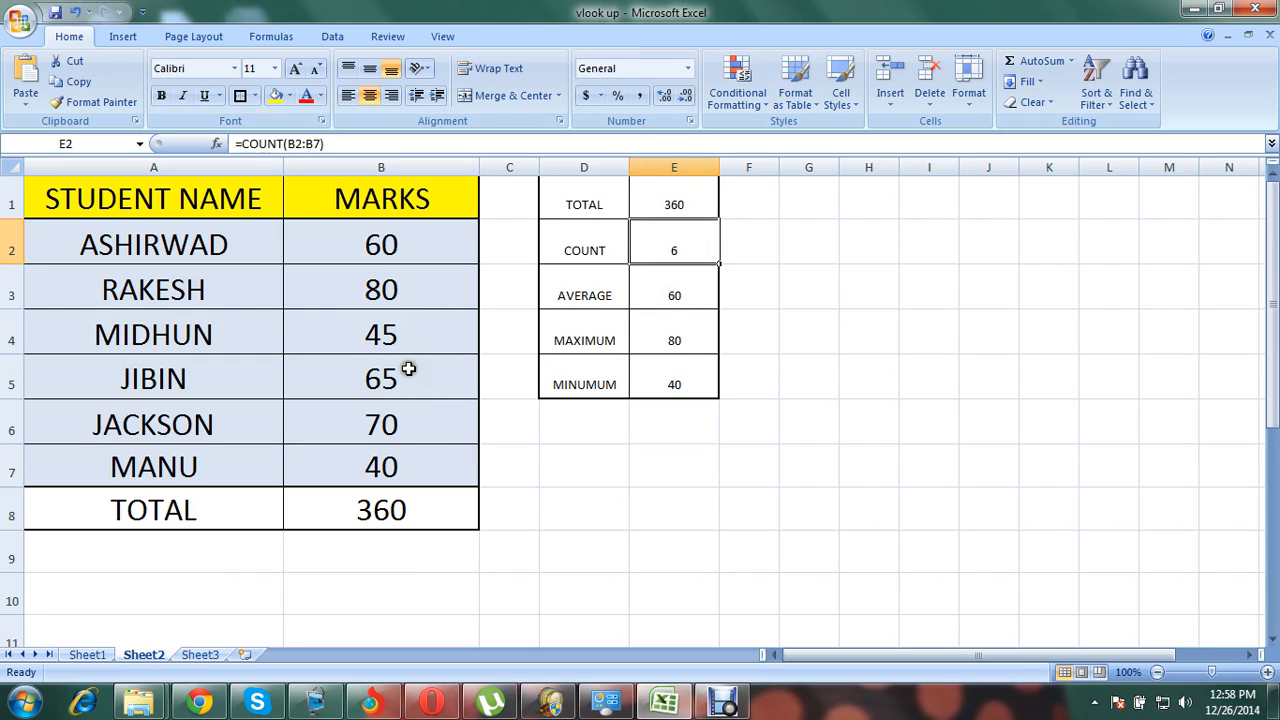
{"action": "left_click", "coordinate": [703, 514]}
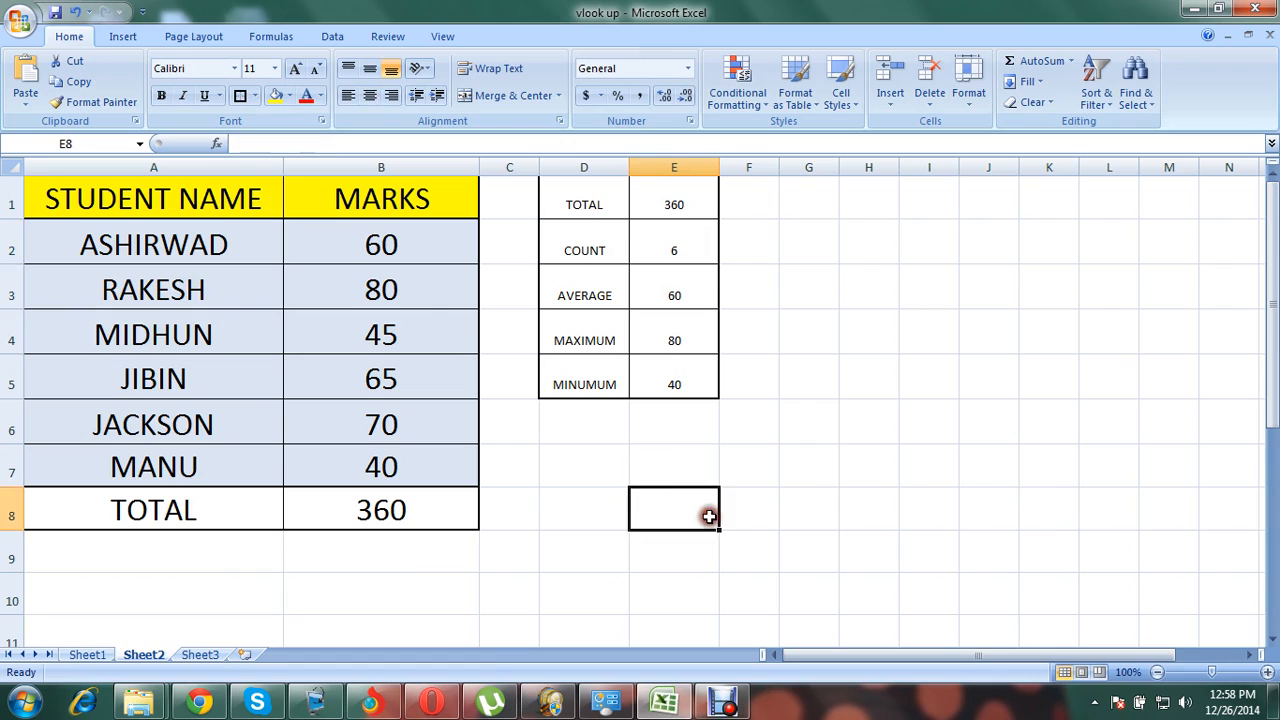
{"action": "left_click", "coordinate": [676, 305]}
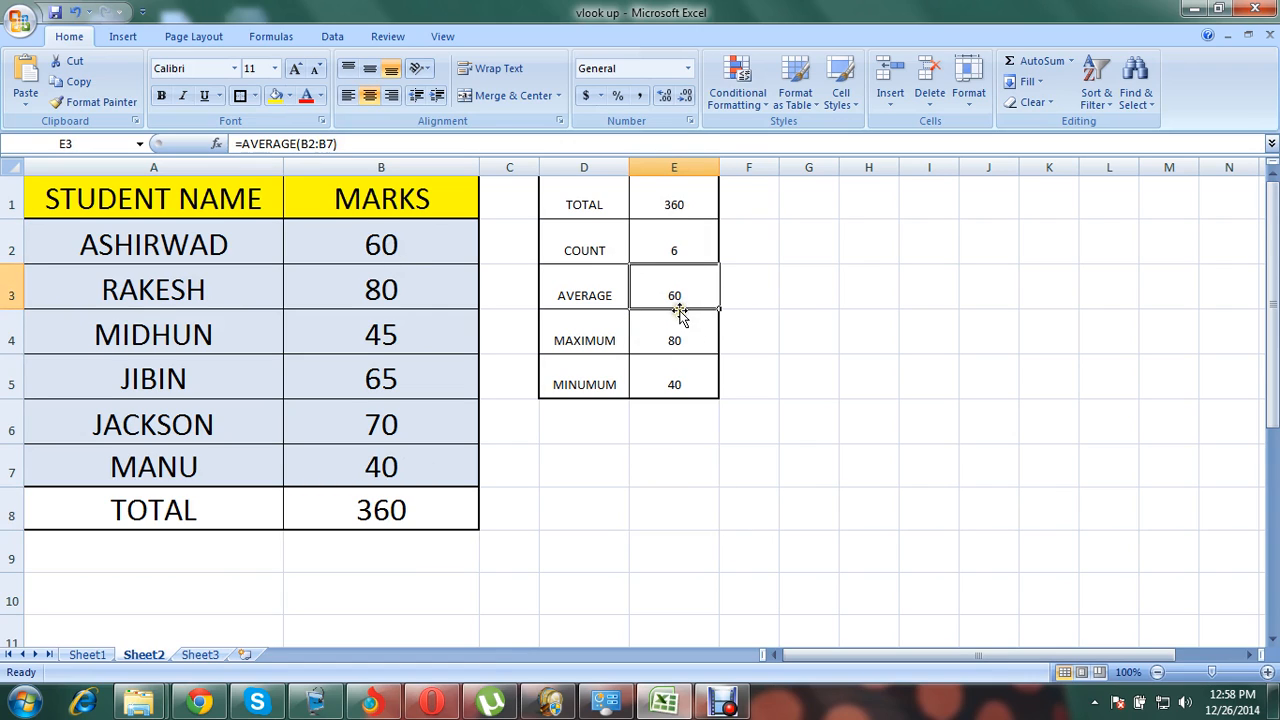
{"action": "left_click", "coordinate": [680, 467]}
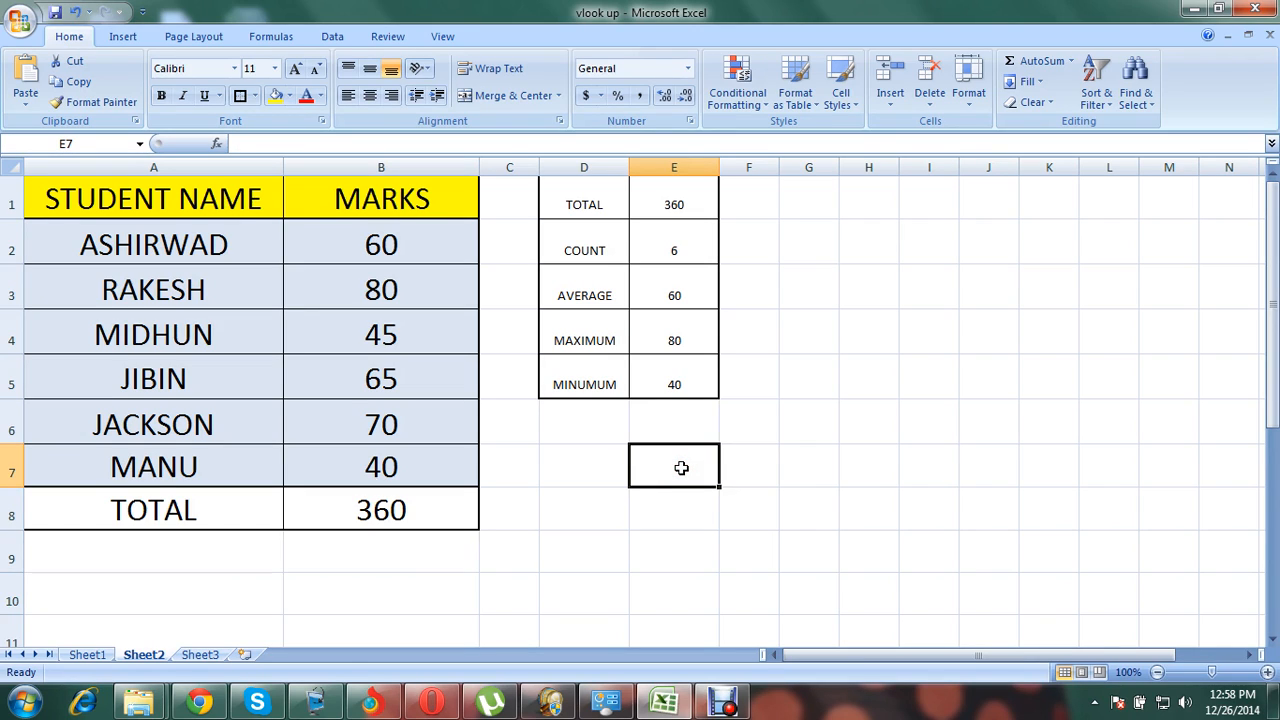